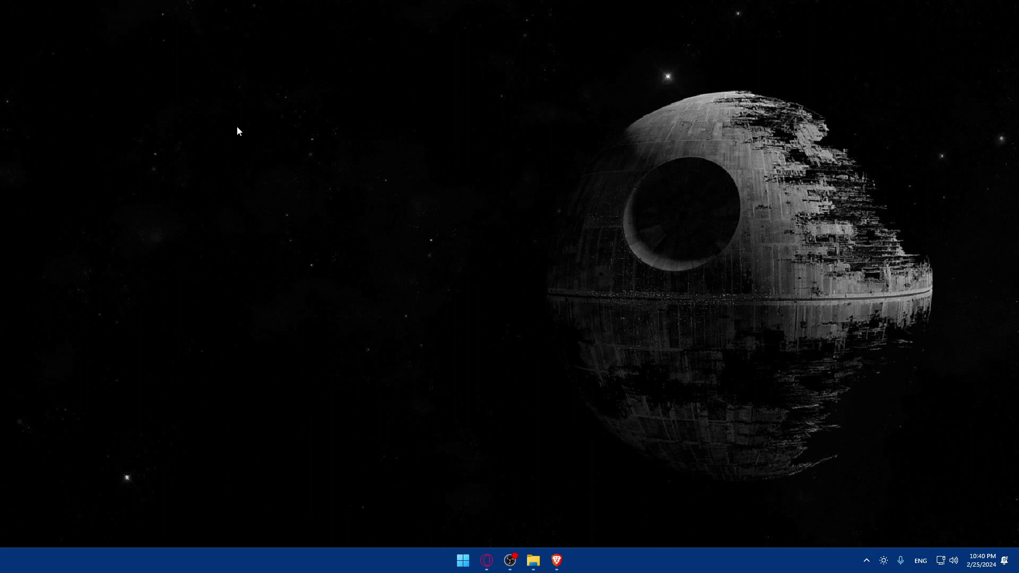
Step: Reorder the Brave icon in the taskbar, then briefly open and minimize its window
{"action": "left_click_drag", "start_coordinate": [567, 560], "coordinate": [587, 565]}
{"action": "left_click", "coordinate": [557, 560]}
{"action": "left_click", "coordinate": [562, 560]}
Step: Restore Brave and search Google for 'eq bank', correcting typos along the way
{"action": "left_click", "coordinate": [557, 561]}
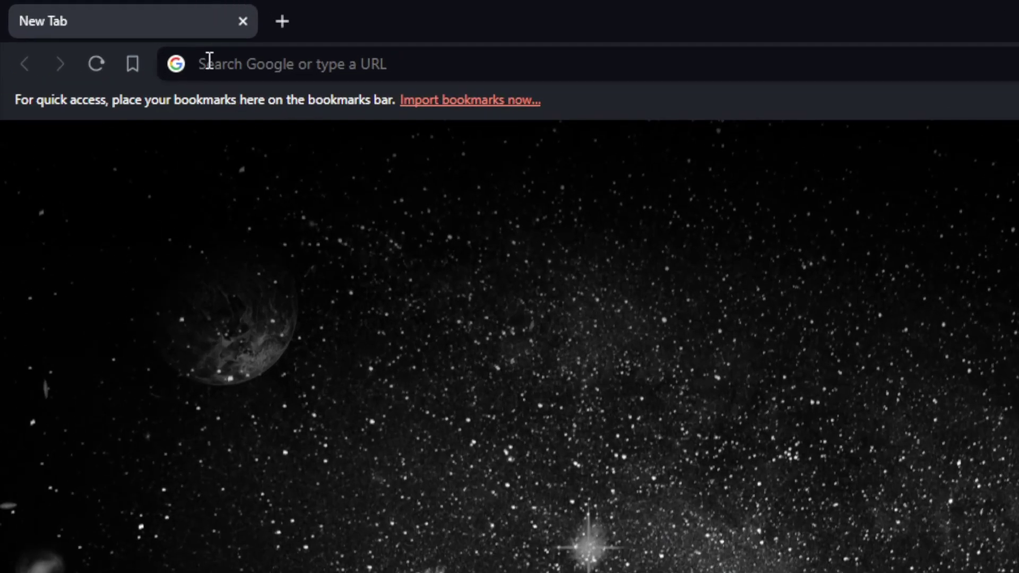
{"action": "left_click", "coordinate": [105, 33]}
{"action": "type", "text": "ea"}
{"action": "key", "text": "BackSpace"}
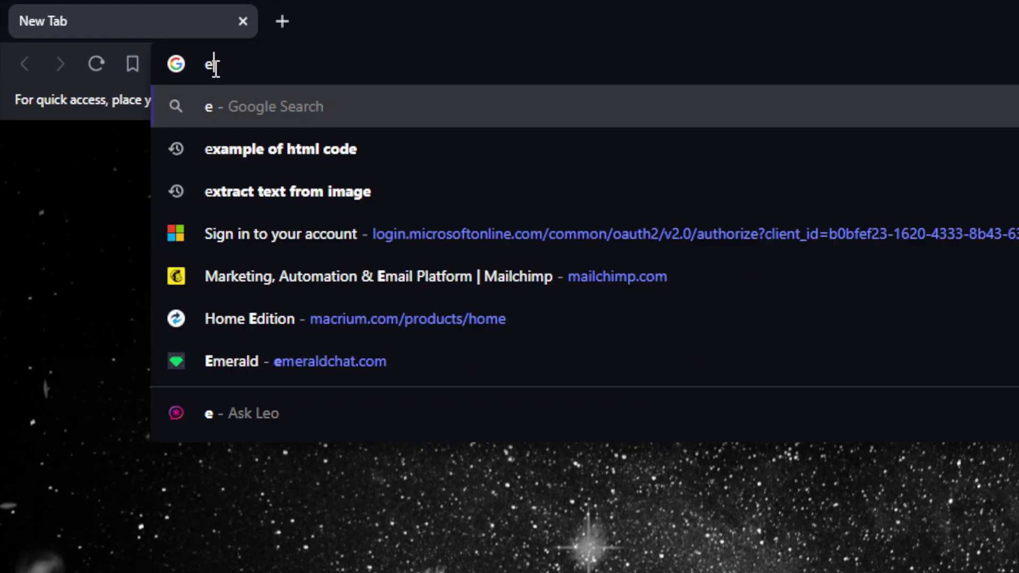
{"action": "type", "text": "q nba"}
{"action": "key", "text": "BackSpace"}
{"action": "key", "text": "BackSpace"}
{"action": "key", "text": "BackSpace"}
{"action": "key", "text": "BackSpace"}
{"action": "type", "text": "bank"}
{"action": "key", "text": "Return"}
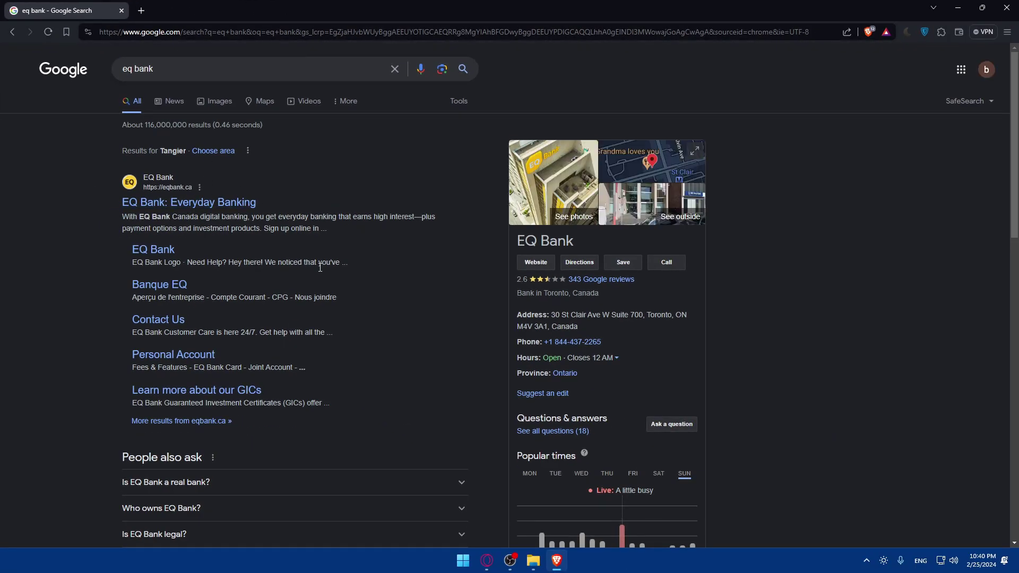
Step: Open the 'EQ Bank: Everyday Banking' result and browse the eqbank.ca home page down and back up
{"action": "left_click", "coordinate": [143, 207]}
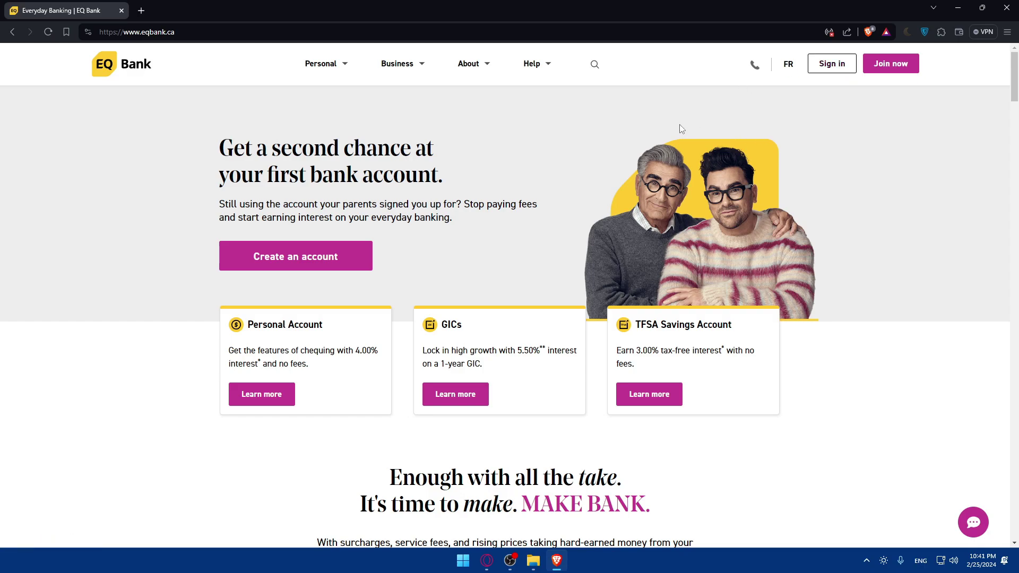
{"action": "scroll", "coordinate": [677, 123], "scroll_direction": "down", "scroll_amount": 10}
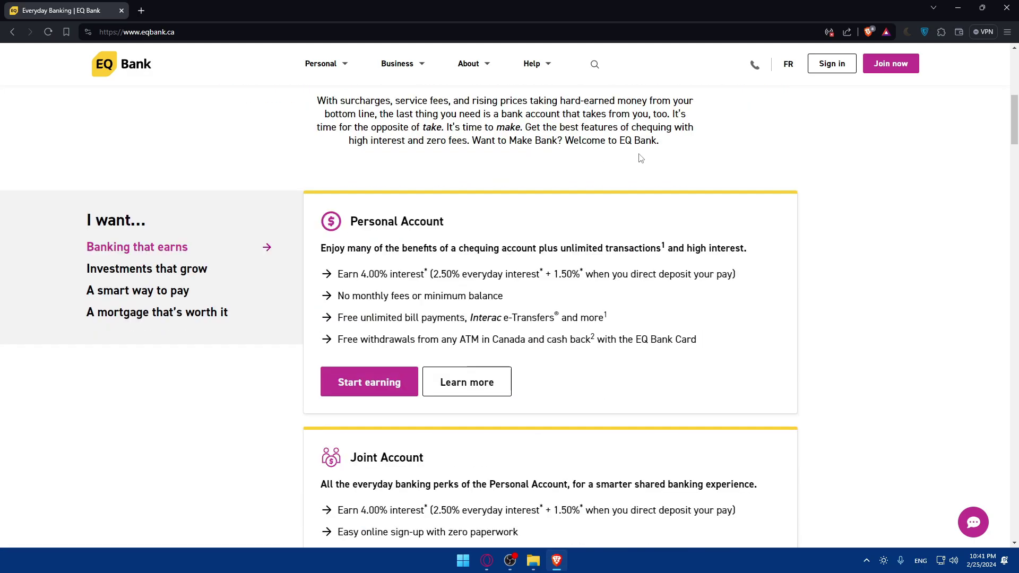
{"action": "scroll", "coordinate": [457, 291], "scroll_direction": "down", "scroll_amount": 15}
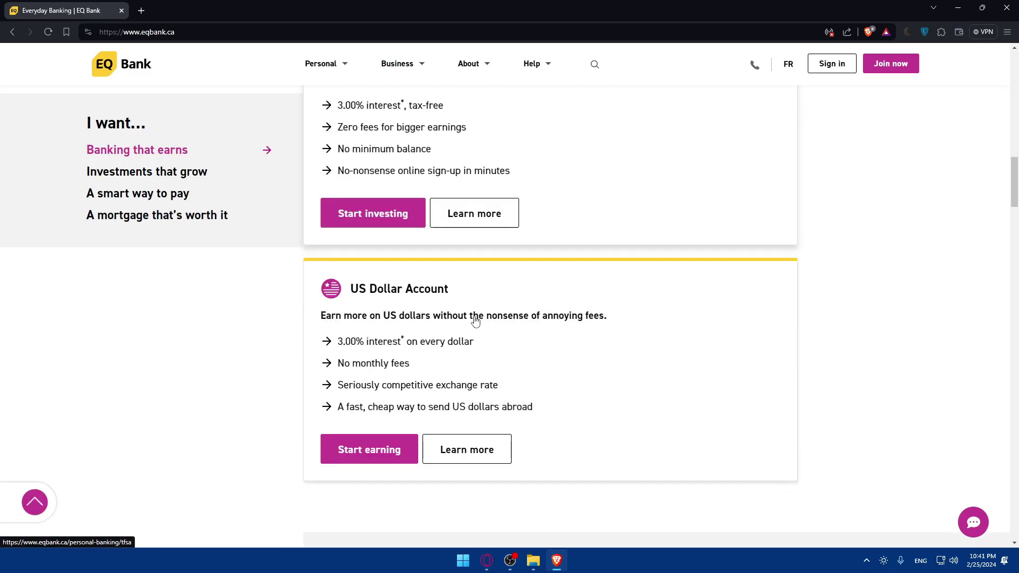
{"action": "scroll", "coordinate": [400, 317], "scroll_direction": "down", "scroll_amount": 18}
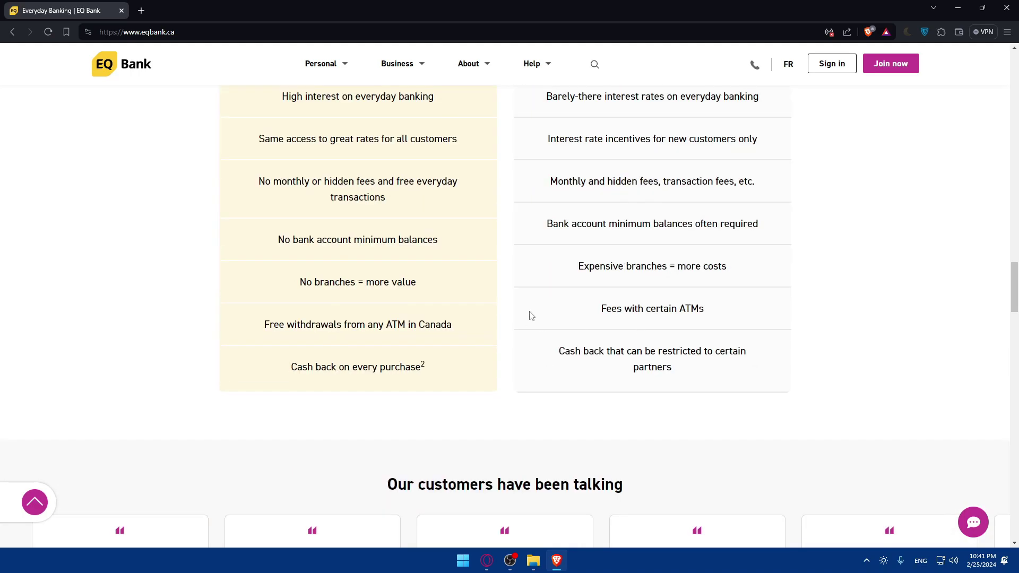
{"action": "scroll", "coordinate": [523, 325], "scroll_direction": "down", "scroll_amount": 2}
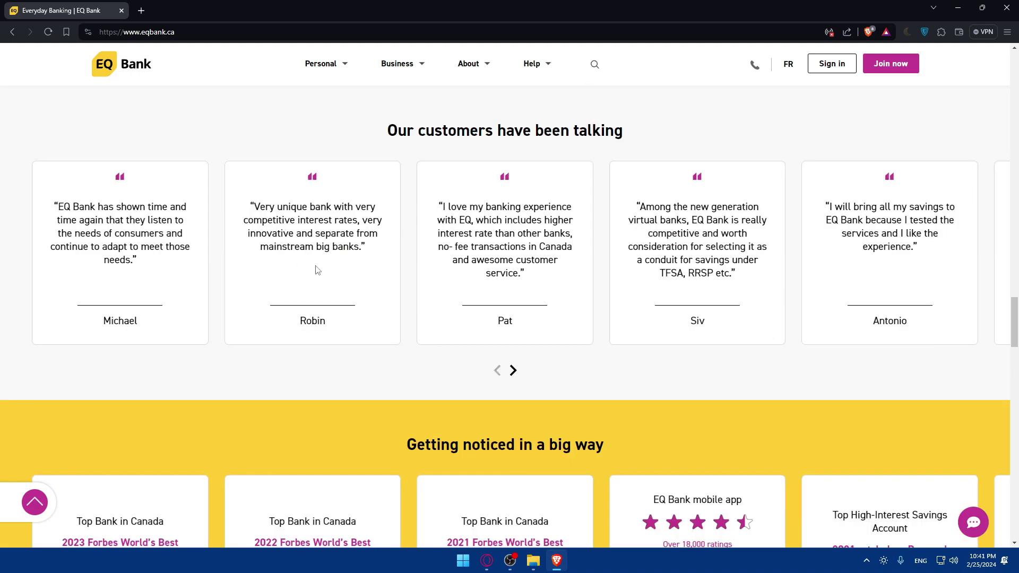
{"action": "scroll", "coordinate": [436, 260], "scroll_direction": "down", "scroll_amount": 3}
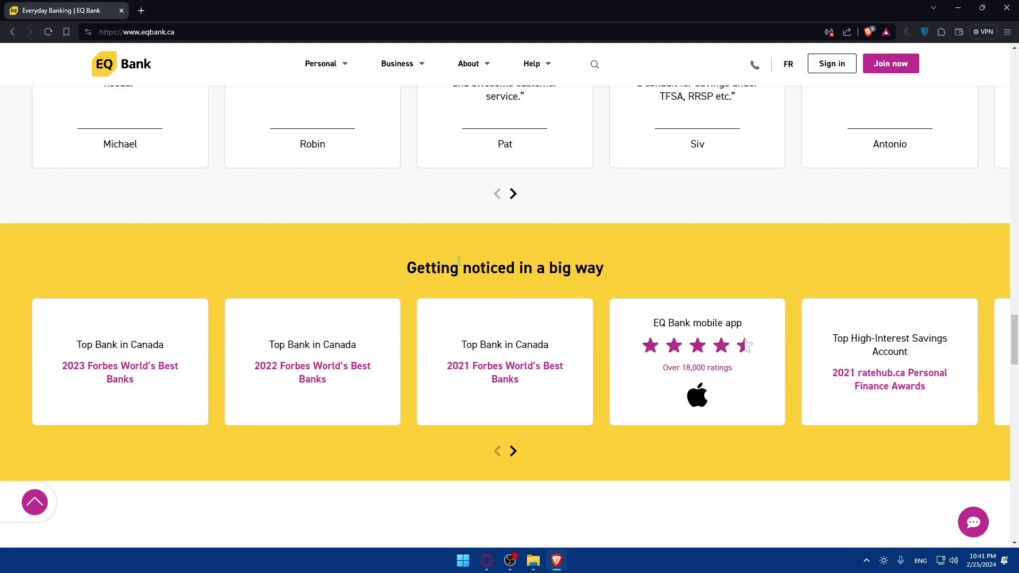
{"action": "scroll", "coordinate": [459, 264], "scroll_direction": "down", "scroll_amount": 5}
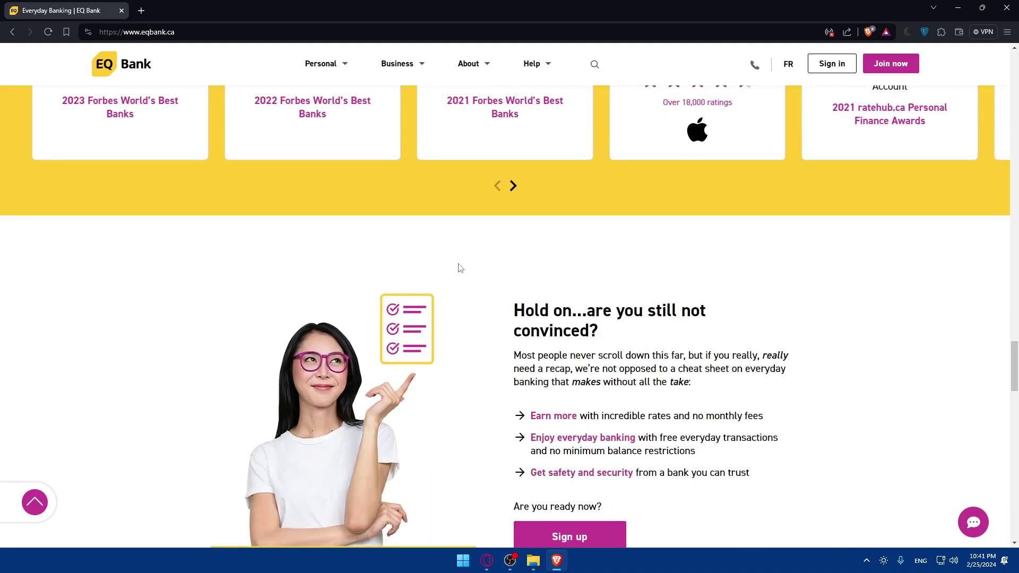
{"action": "scroll", "coordinate": [459, 268], "scroll_direction": "up", "scroll_amount": 14}
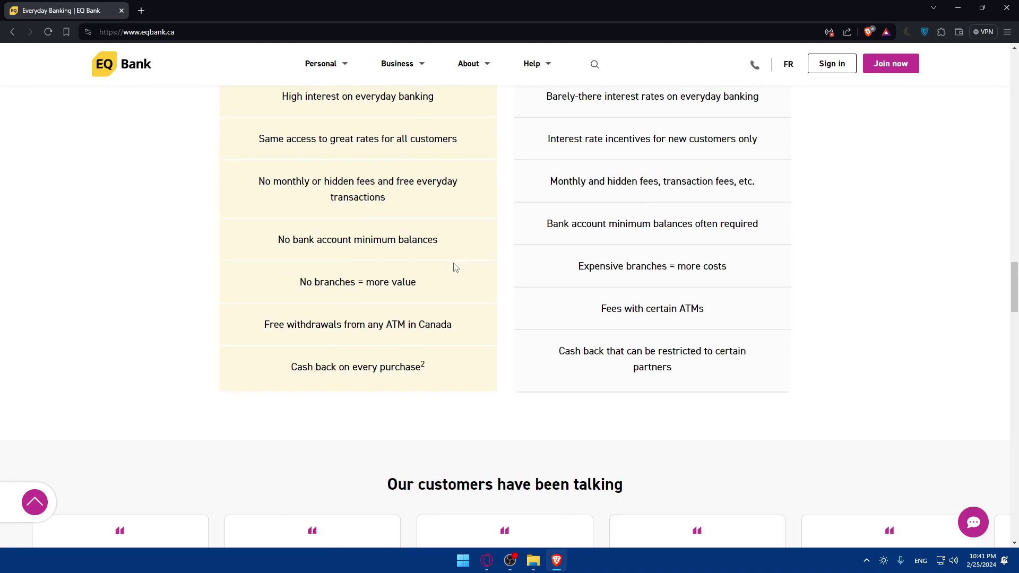
{"action": "scroll", "coordinate": [455, 267], "scroll_direction": "up", "scroll_amount": 5}
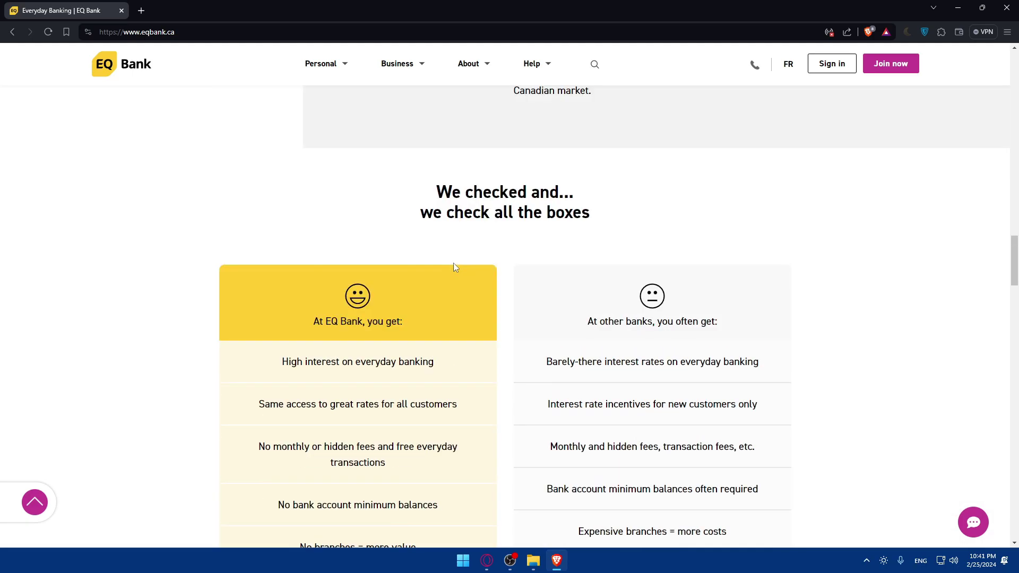
{"action": "scroll", "coordinate": [455, 267], "scroll_direction": "up", "scroll_amount": 14}
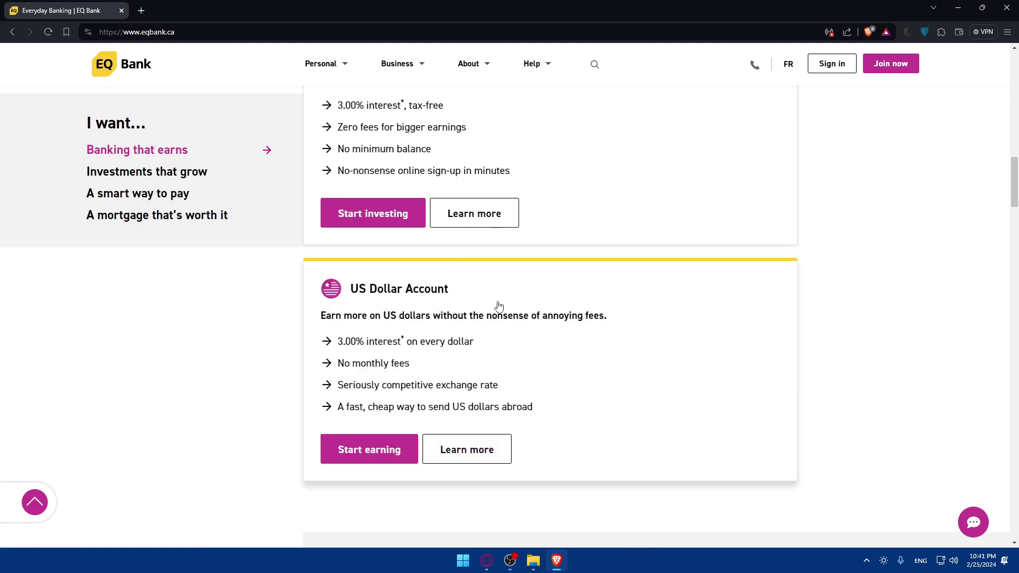
{"action": "scroll", "coordinate": [498, 306], "scroll_direction": "up", "scroll_amount": 20}
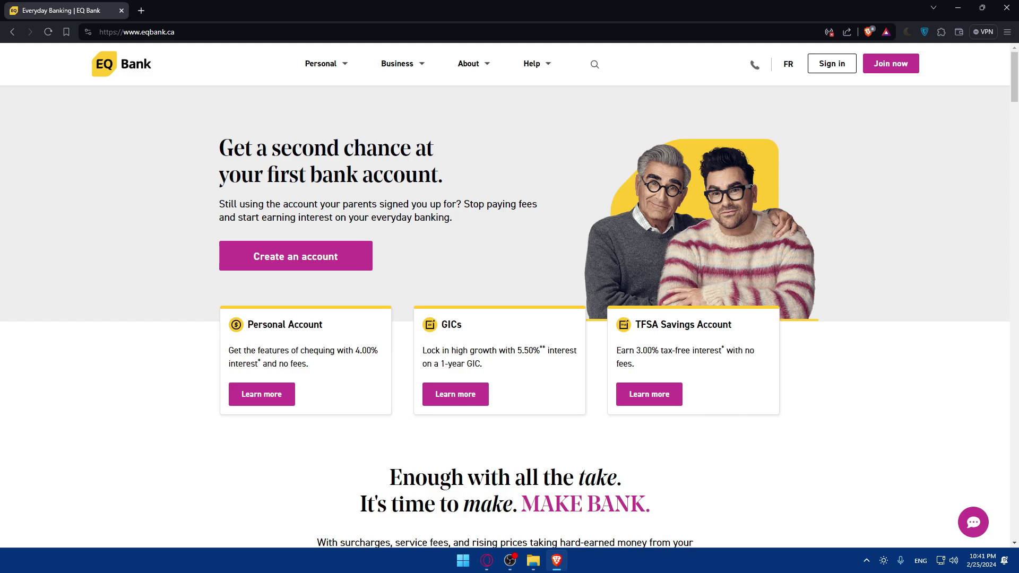
Step: Go to the Personal Account page from the Personal menu and read its heading
{"action": "left_click", "coordinate": [337, 65]}
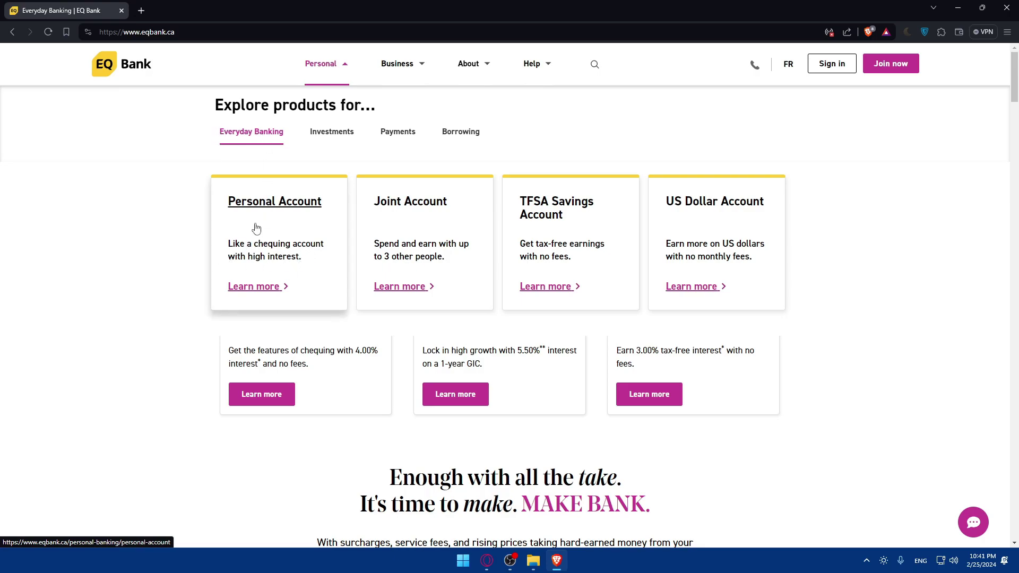
{"action": "left_click", "coordinate": [288, 237]}
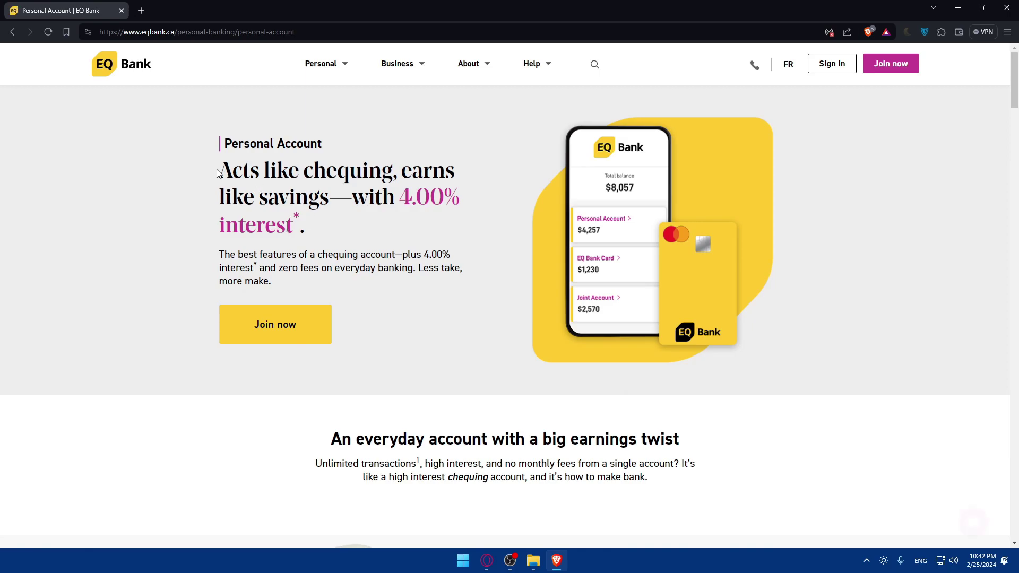
{"action": "left_click_drag", "start_coordinate": [208, 172], "coordinate": [466, 175]}
{"action": "left_click", "coordinate": [467, 175]}
{"action": "left_click_drag", "start_coordinate": [232, 196], "coordinate": [457, 200]}
{"action": "left_click", "coordinate": [457, 200]}
Step: Read the Personal Account intro and zero-fees sentence, scrolling through the page
{"action": "left_click_drag", "start_coordinate": [242, 245], "coordinate": [447, 256]}
{"action": "left_click", "coordinate": [382, 254]}
{"action": "left_click", "coordinate": [447, 255]}
{"action": "left_click_drag", "start_coordinate": [225, 269], "coordinate": [391, 282]}
{"action": "left_click", "coordinate": [313, 284]}
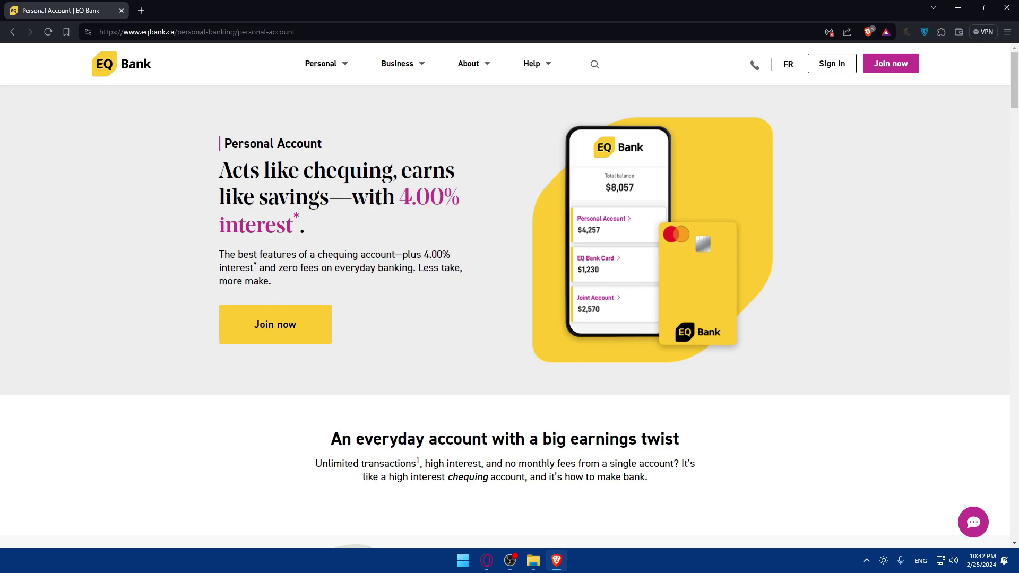
{"action": "scroll", "coordinate": [224, 281], "scroll_direction": "down", "scroll_amount": 6}
{"action": "scroll", "coordinate": [289, 126], "scroll_direction": "up", "scroll_amount": 3}
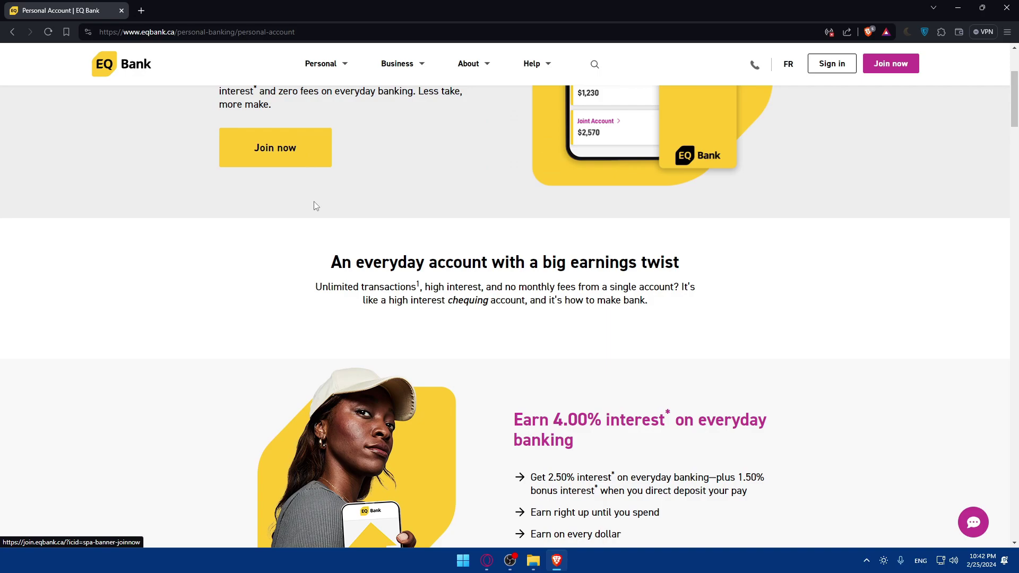
{"action": "scroll", "coordinate": [314, 201], "scroll_direction": "down", "scroll_amount": 18}
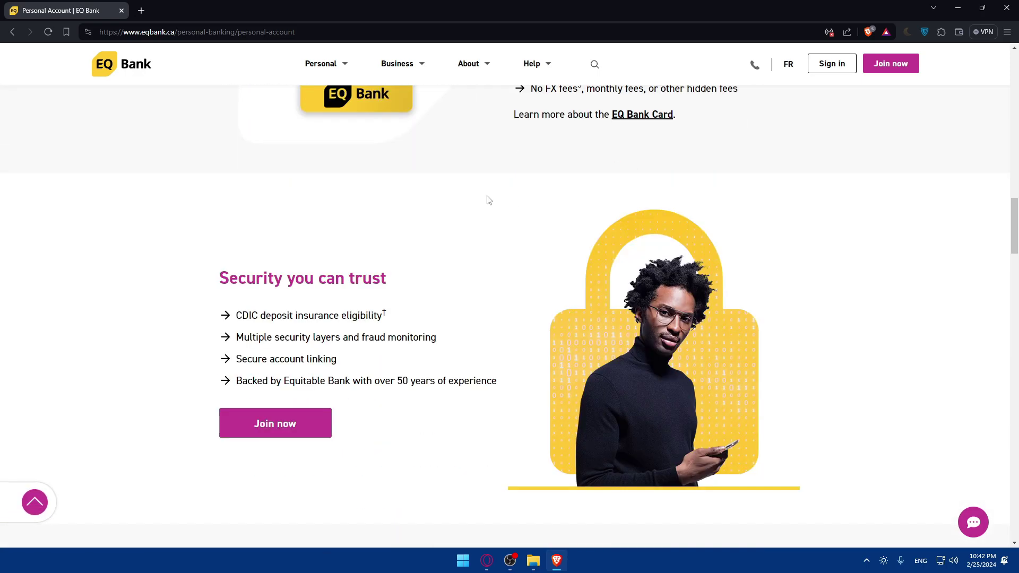
{"action": "scroll", "coordinate": [505, 200], "scroll_direction": "up", "scroll_amount": 20}
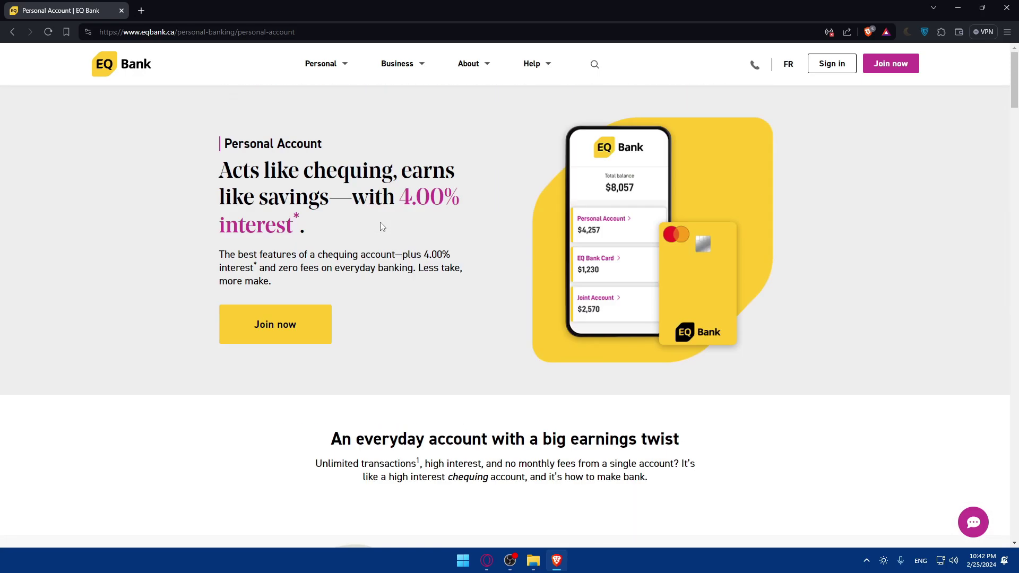
Step: Start the Personal Account sign-up with 'Join now' and read the form's introduction
{"action": "left_click", "coordinate": [272, 326]}
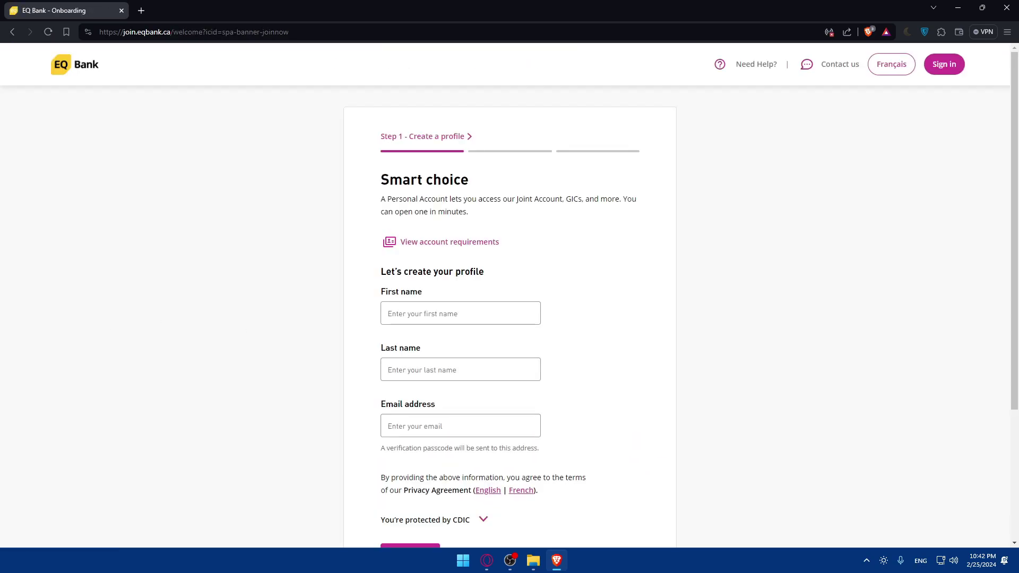
{"action": "left_click_drag", "start_coordinate": [379, 179], "coordinate": [469, 181]}
{"action": "left_click_drag", "start_coordinate": [381, 198], "coordinate": [723, 202]}
{"action": "left_click", "coordinate": [629, 208]}
Step: Open 'View account requirements' and read the Who can apply age-of-majority rule
{"action": "left_click", "coordinate": [451, 243]}
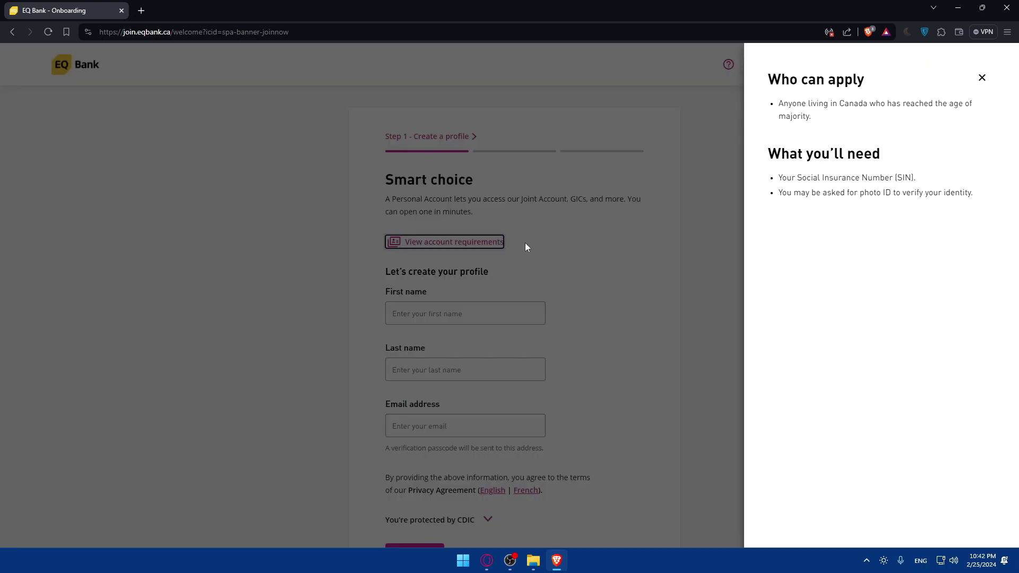
{"action": "left_click_drag", "start_coordinate": [769, 80], "coordinate": [871, 91]}
{"action": "left_click_drag", "start_coordinate": [779, 103], "coordinate": [894, 103]}
{"action": "left_click", "coordinate": [904, 104]}
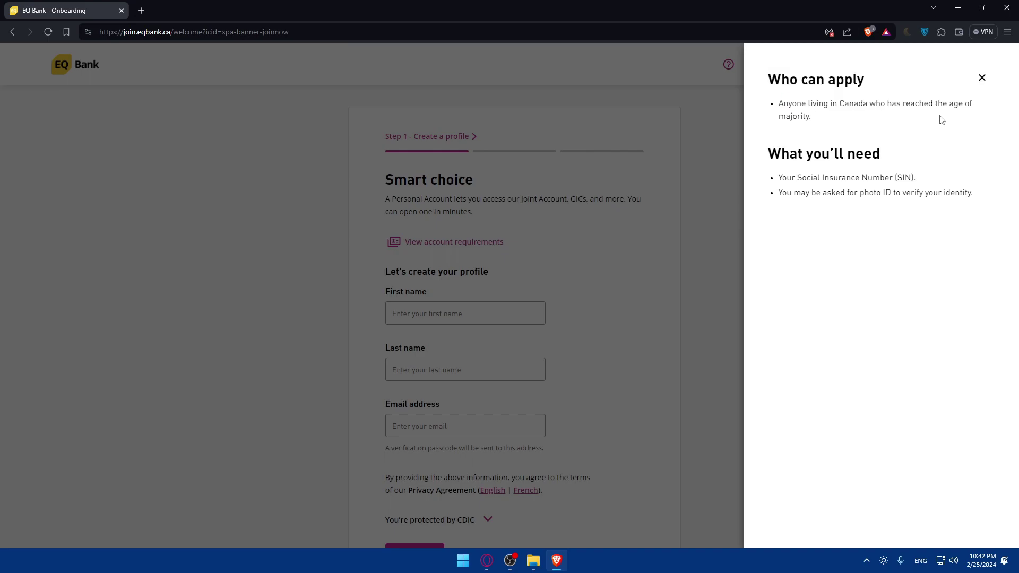
{"action": "mouse_move", "coordinate": [779, 116]}
{"action": "left_mouse_down"}
{"action": "mouse_move", "coordinate": [861, 119]}
{"action": "mouse_move", "coordinate": [770, 114]}
{"action": "mouse_move", "coordinate": [778, 103]}
{"action": "left_mouse_up"}
{"action": "left_click", "coordinate": [861, 120]}
{"action": "left_click", "coordinate": [792, 109]}
{"action": "left_click", "coordinate": [768, 104]}
{"action": "triple_click", "coordinate": [779, 103]}
{"action": "left_click", "coordinate": [814, 118]}
{"action": "left_click", "coordinate": [778, 103]}
{"action": "triple_click", "coordinate": [779, 103]}
{"action": "left_click", "coordinate": [815, 122]}
Step: Read the What you'll need list: Social Insurance Number and possibly photo ID
{"action": "left_click_drag", "start_coordinate": [765, 151], "coordinate": [911, 159]}
{"action": "left_click", "coordinate": [910, 159]}
{"action": "left_click_drag", "start_coordinate": [775, 179], "coordinate": [1011, 175]}
{"action": "left_click", "coordinate": [919, 180]}
{"action": "left_click_drag", "start_coordinate": [775, 186], "coordinate": [897, 215]}
{"action": "left_click", "coordinate": [888, 230]}
Step: Close the requirements panel and fill in the first name
{"action": "left_click", "coordinate": [982, 77]}
{"action": "scroll", "coordinate": [567, 244], "scroll_direction": "down", "scroll_amount": 2}
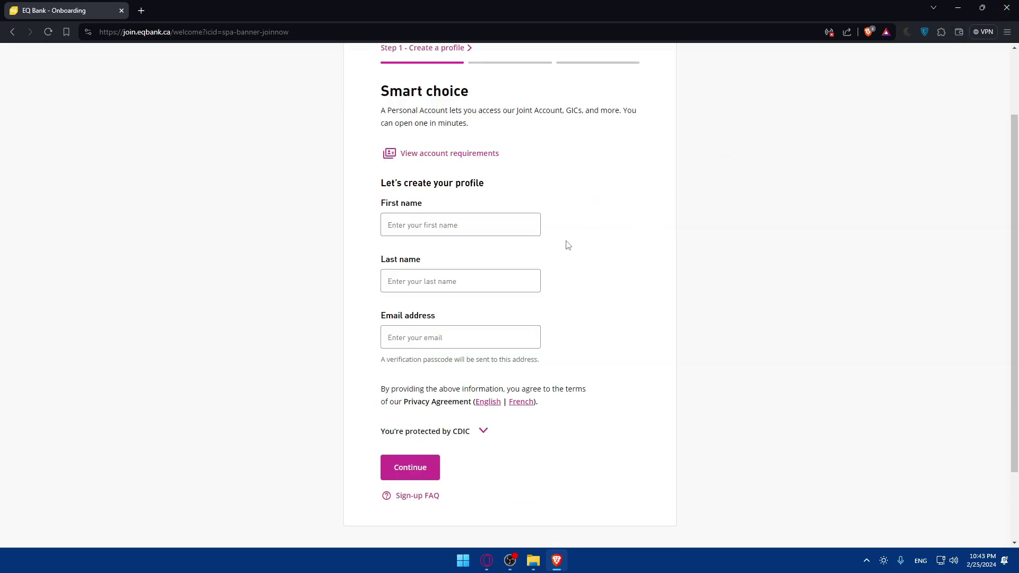
{"action": "left_click", "coordinate": [458, 230]}
{"action": "type", "text": "test"}
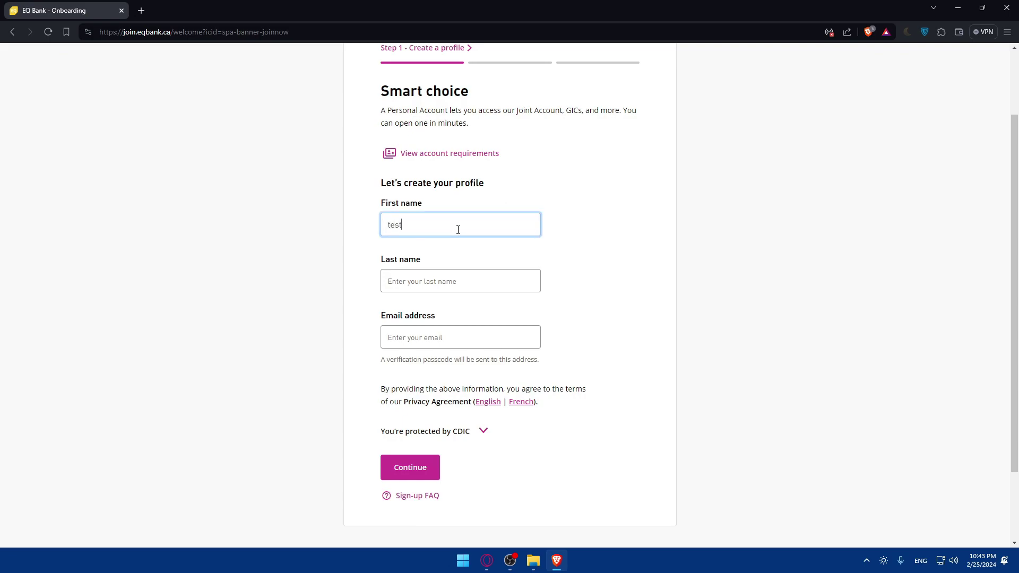
{"action": "left_click", "coordinate": [328, 207]}
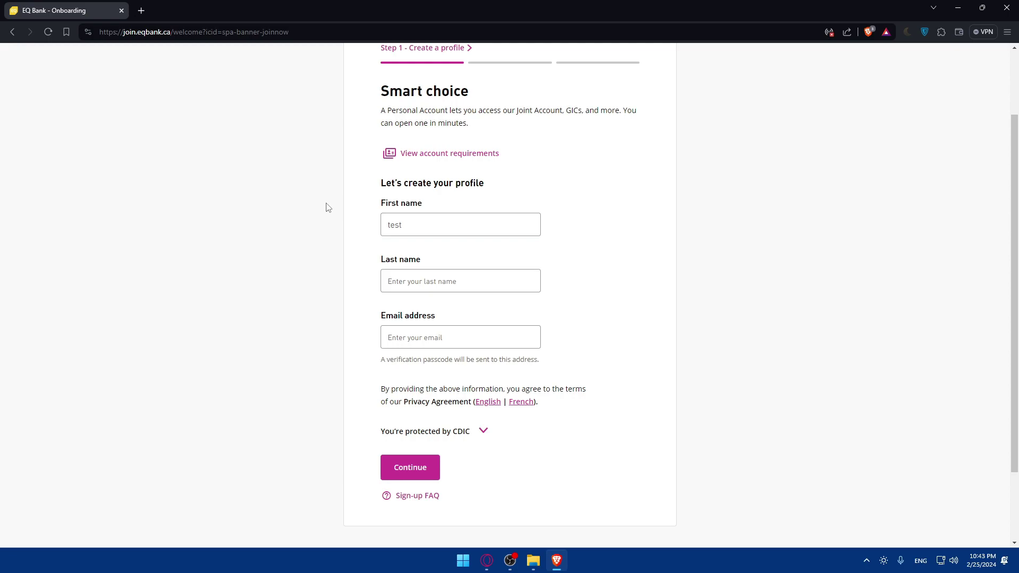
Step: Enter the last name and the Gmail email address, fixing typos
{"action": "left_click", "coordinate": [402, 290]}
{"action": "type", "text": "teste"}
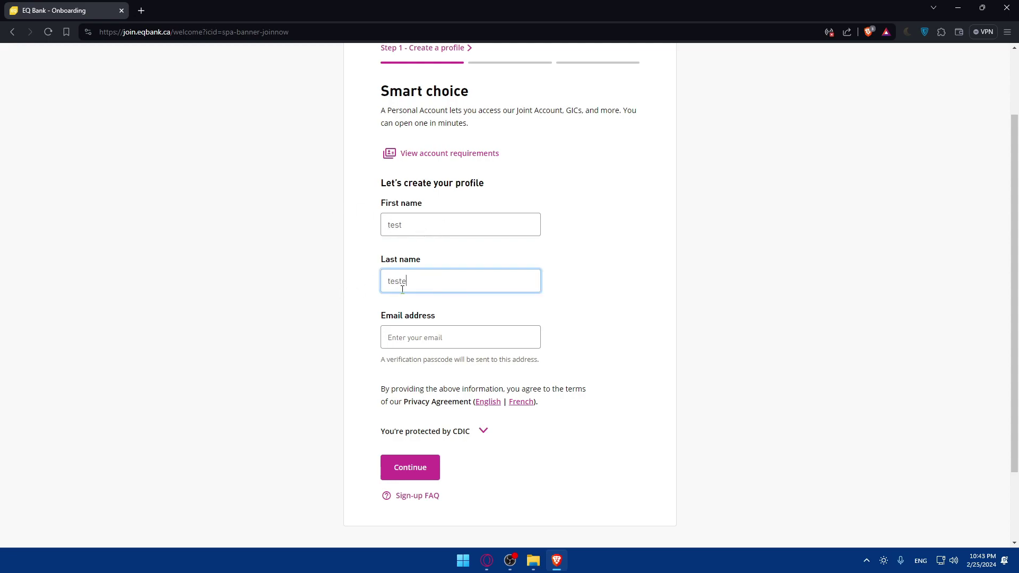
{"action": "left_click", "coordinate": [410, 340]}
{"action": "type", "text": "bi"}
{"action": "key", "text": "BackSpace"}
{"action": "key", "text": "BackSpace"}
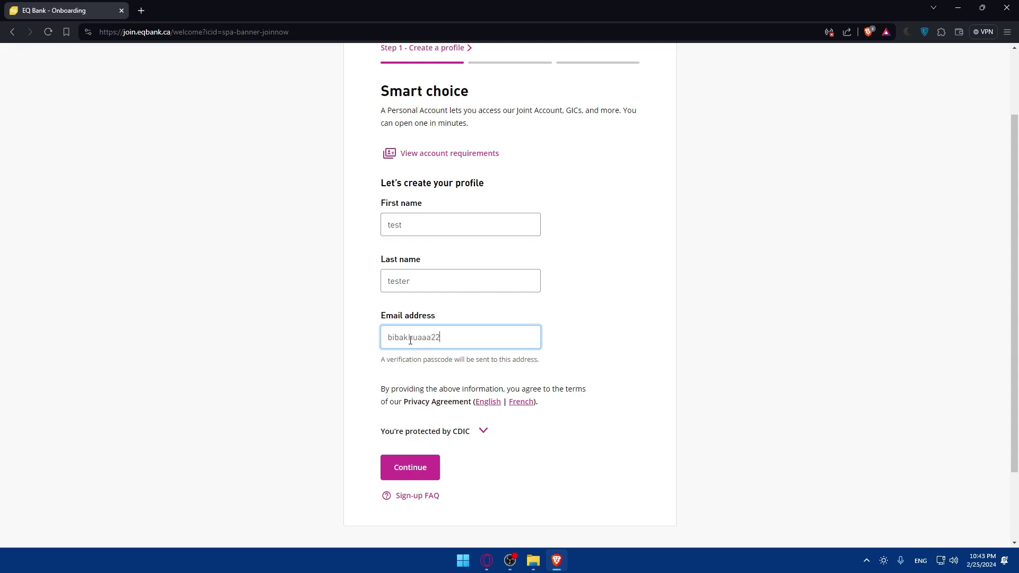
Step: Read the passcode note and the privacy agreement sentence below the form
{"action": "left_click_drag", "start_coordinate": [388, 360], "coordinate": [596, 364]}
{"action": "left_click", "coordinate": [593, 364]}
{"action": "left_click_drag", "start_coordinate": [398, 360], "coordinate": [584, 364]}
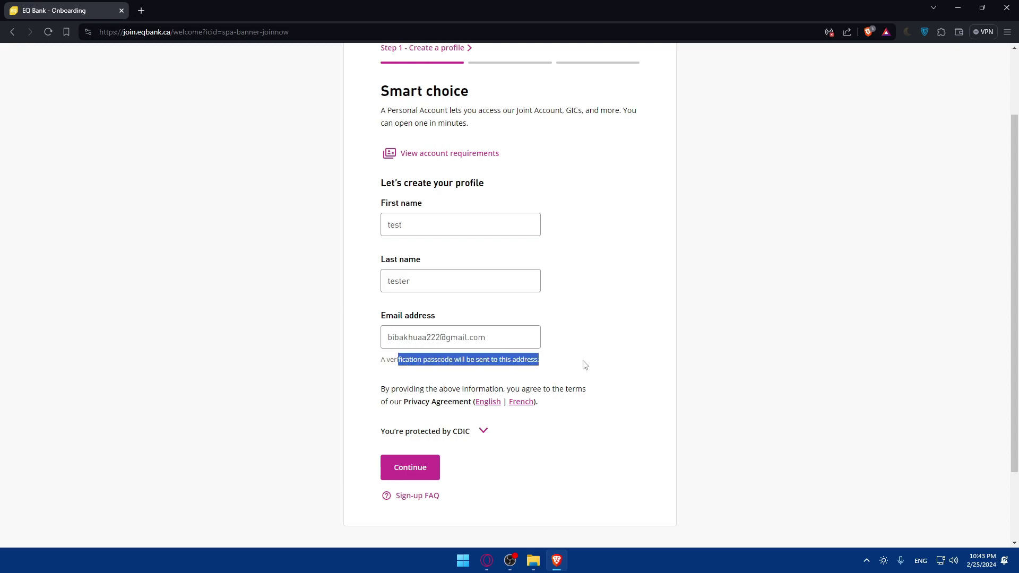
{"action": "left_click", "coordinate": [533, 364]}
{"action": "left_click_drag", "start_coordinate": [379, 390], "coordinate": [564, 386]}
{"action": "left_click", "coordinate": [573, 397]}
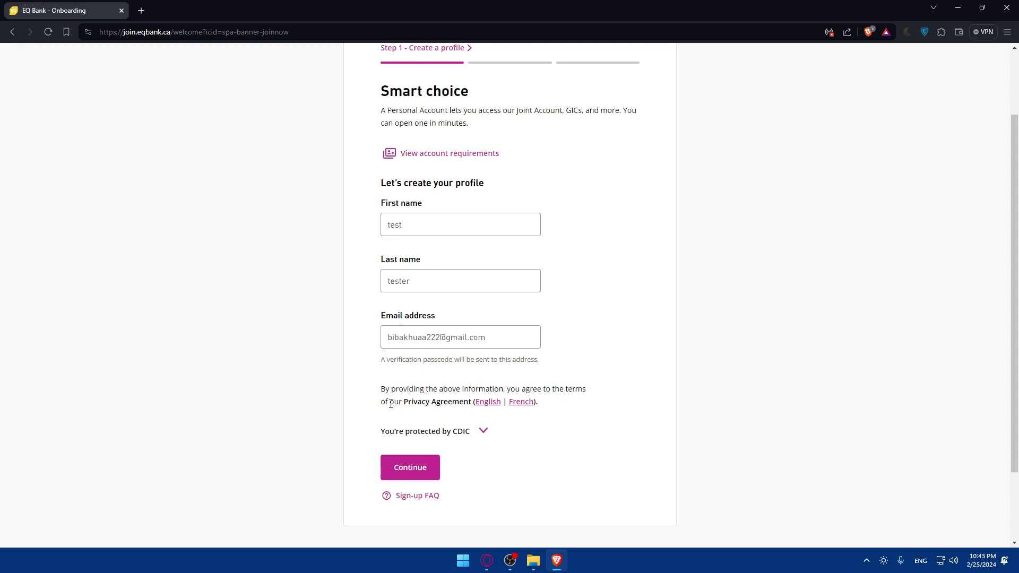
Step: Open the English Privacy Agreement in a new tab and return to the form
{"action": "middle_click", "coordinate": [485, 406]}
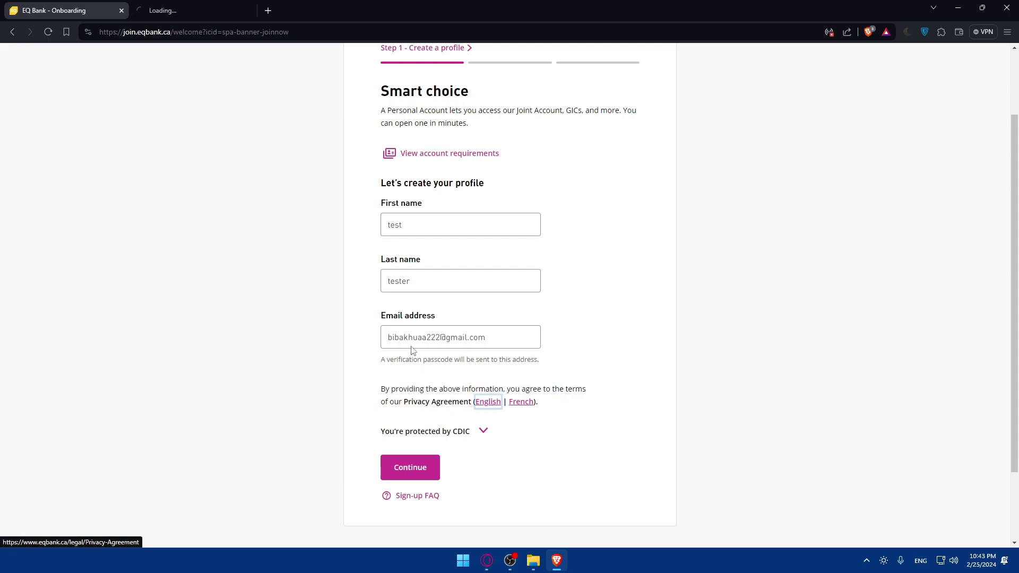
{"action": "left_click", "coordinate": [222, 8]}
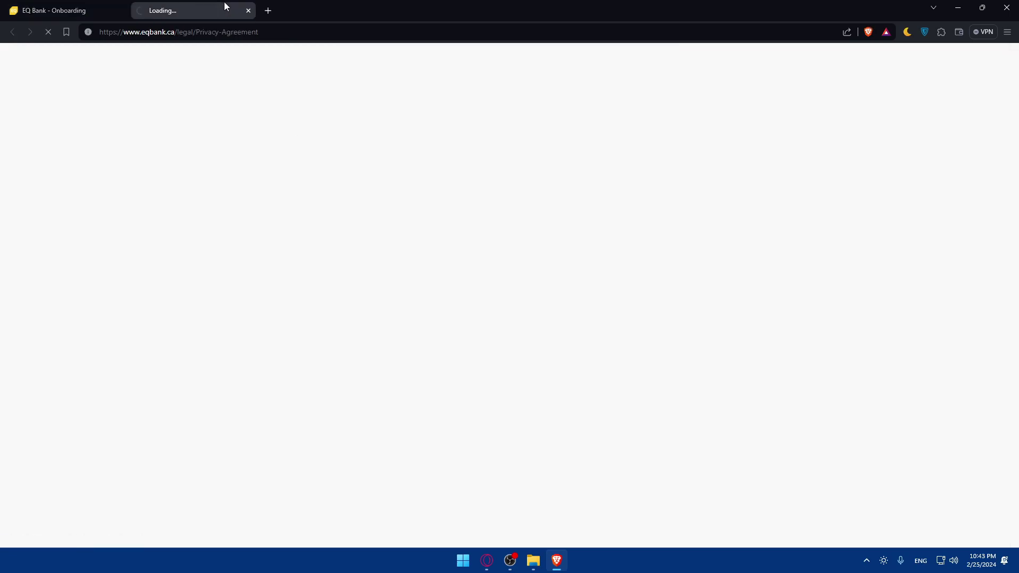
{"action": "left_click", "coordinate": [74, 3]}
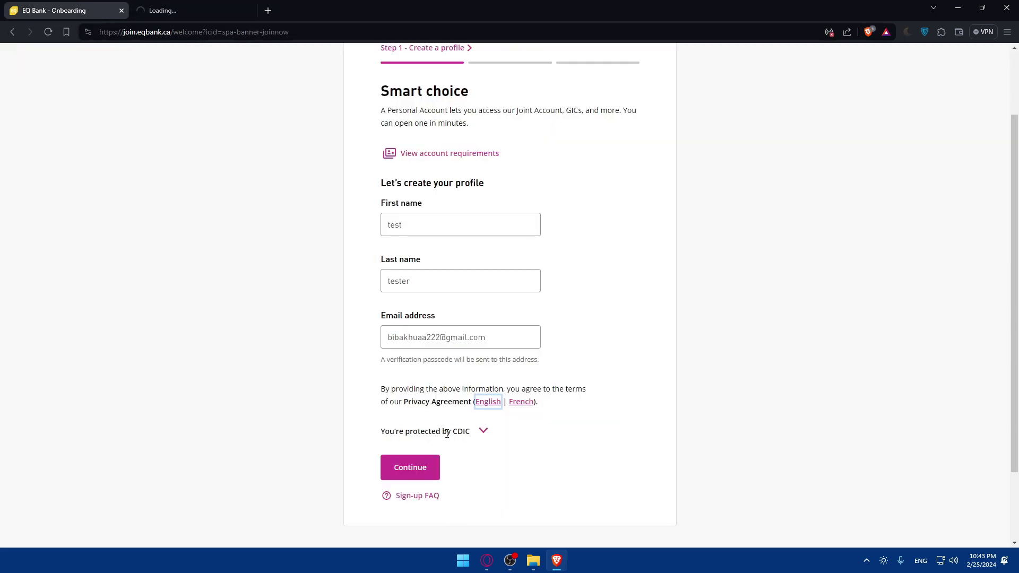
Step: Expand 'You're protected by CDIC' and read the $100,000 deposit coverage details
{"action": "left_click", "coordinate": [482, 434]}
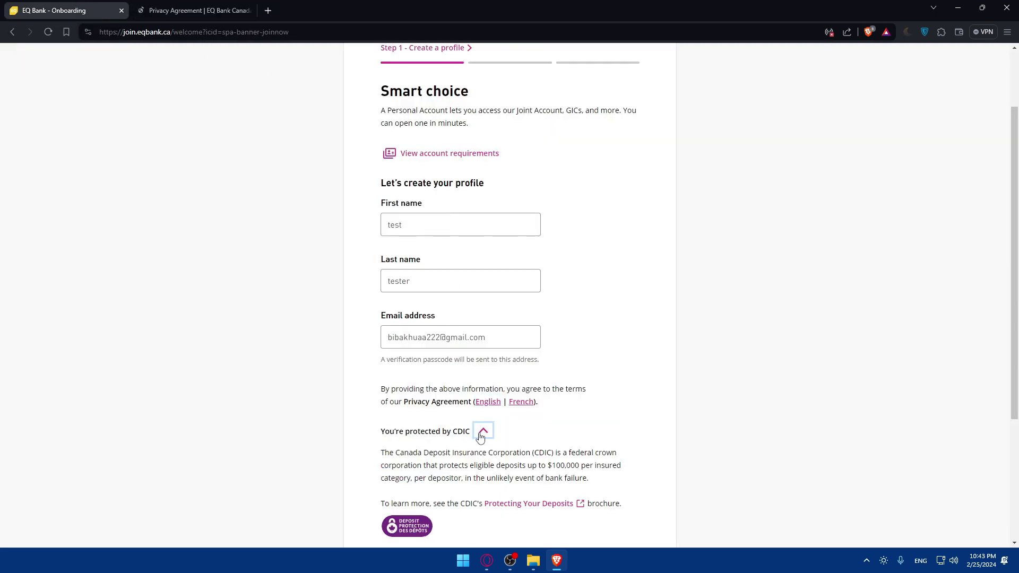
{"action": "left_click_drag", "start_coordinate": [380, 452], "coordinate": [618, 452]}
{"action": "left_click", "coordinate": [531, 452]}
{"action": "left_click", "coordinate": [630, 453]}
{"action": "left_click_drag", "start_coordinate": [381, 465], "coordinate": [483, 465]}
{"action": "left_click", "coordinate": [478, 476]}
{"action": "left_click", "coordinate": [508, 465]}
{"action": "left_click_drag", "start_coordinate": [560, 465], "coordinate": [577, 465]}
{"action": "scroll", "coordinate": [518, 483], "scroll_direction": "down", "scroll_amount": 2}
{"action": "left_click_drag", "start_coordinate": [376, 415], "coordinate": [445, 415]}
{"action": "left_click", "coordinate": [442, 416]}
Step: Open the Protecting Your Deposits brochure, submit the profile, and close the Privacy Agreement tab
{"action": "left_click", "coordinate": [521, 419]}
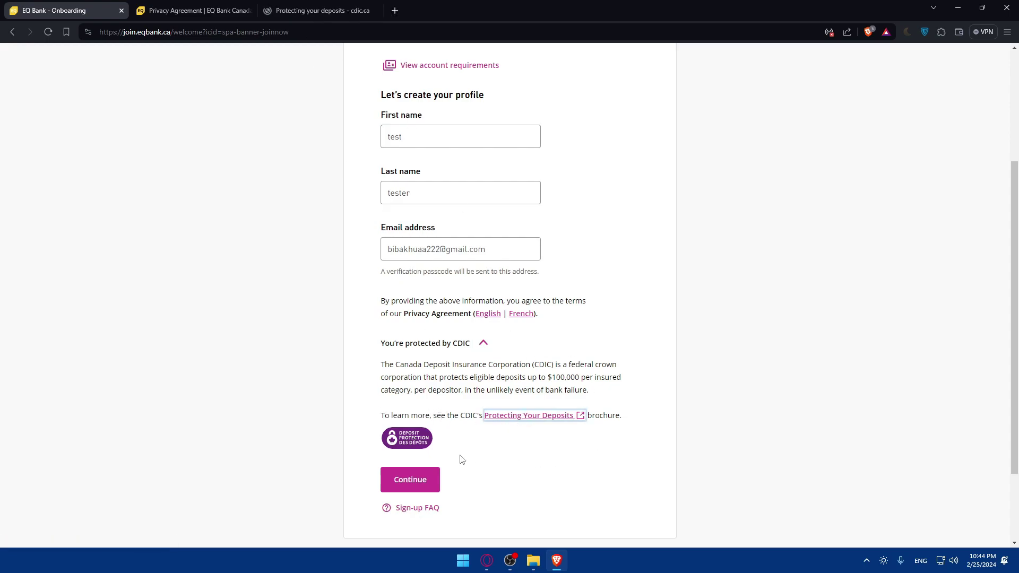
{"action": "left_click", "coordinate": [423, 483]}
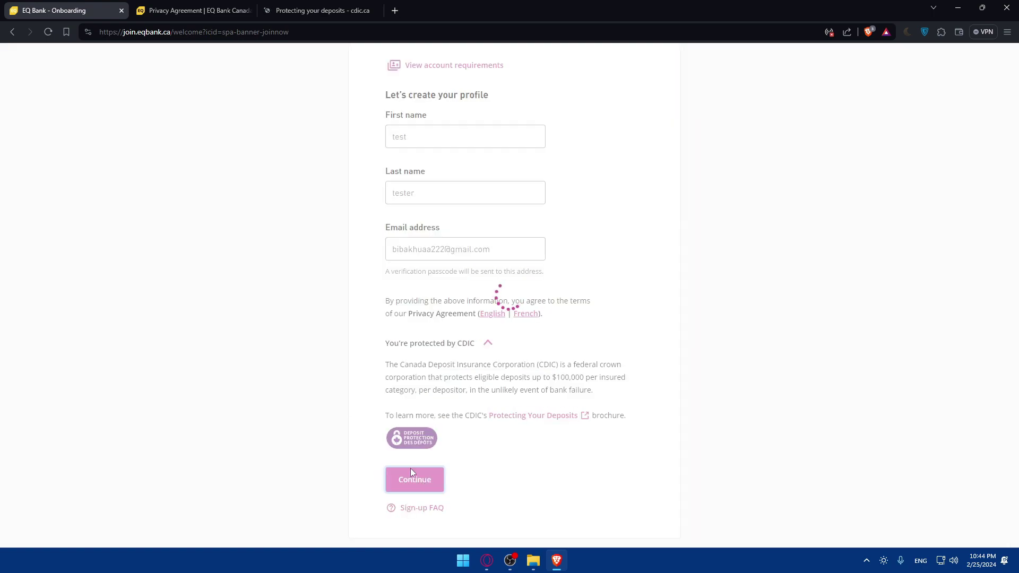
{"action": "left_click", "coordinate": [167, 6]}
{"action": "scroll", "coordinate": [352, 185], "scroll_direction": "down", "scroll_amount": 20}
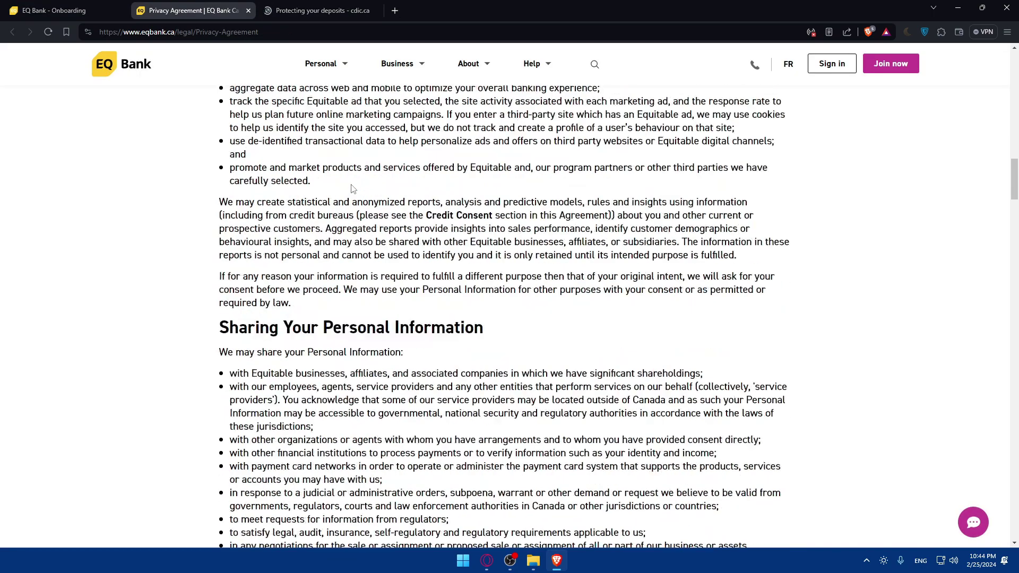
{"action": "scroll", "coordinate": [352, 184], "scroll_direction": "down", "scroll_amount": 20}
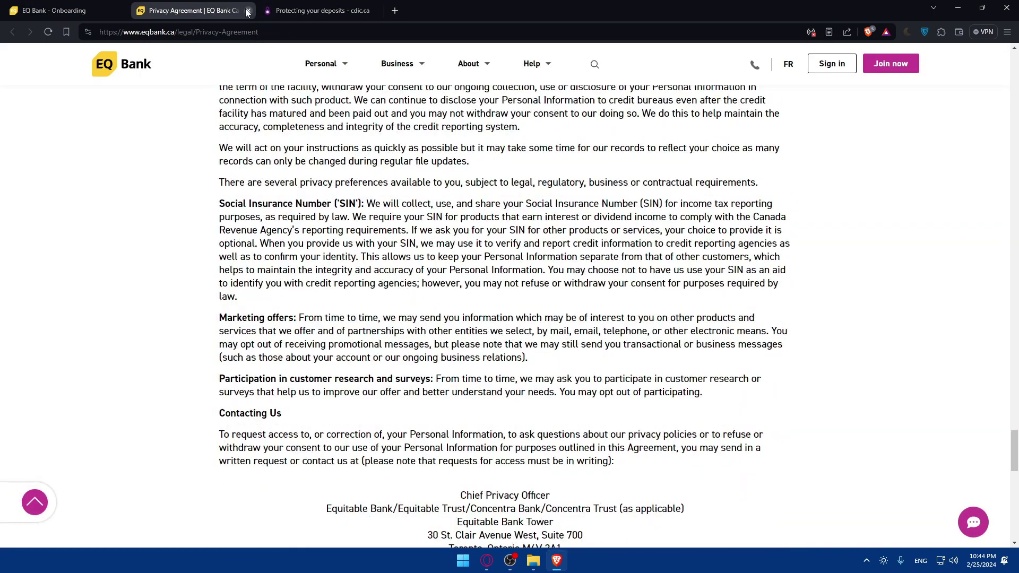
{"action": "key", "text": "ctrl+w"}
{"action": "scroll", "coordinate": [311, 238], "scroll_direction": "down", "scroll_amount": 15}
{"action": "scroll", "coordinate": [312, 237], "scroll_direction": "up", "scroll_amount": 3}
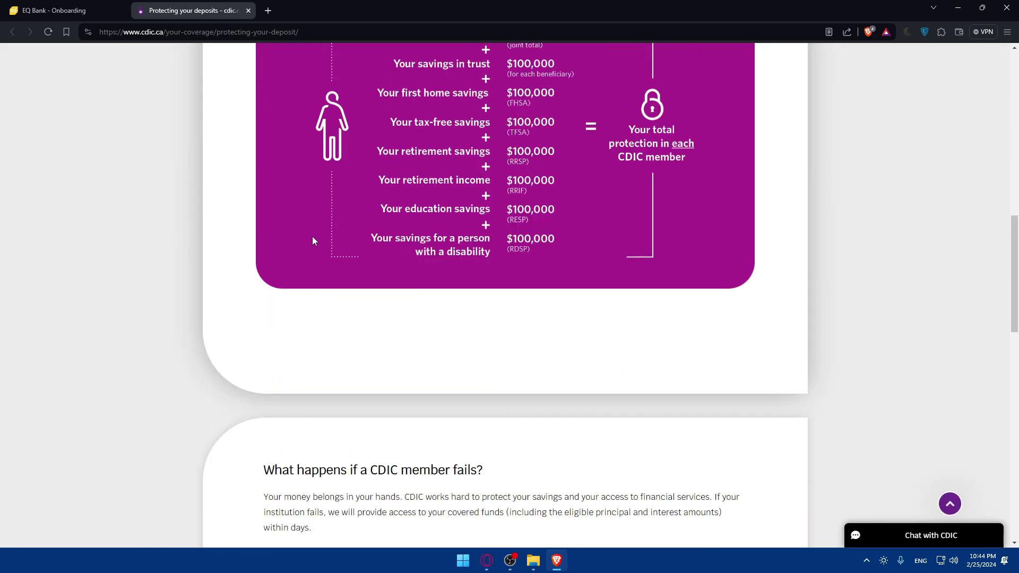
{"action": "scroll", "coordinate": [312, 236], "scroll_direction": "down", "scroll_amount": 10}
{"action": "scroll", "coordinate": [311, 236], "scroll_direction": "down", "scroll_amount": 10}
Step: Close the CDIC tab and open Gmail in a new tab by entering 'gm'
{"action": "scroll", "coordinate": [311, 236], "scroll_direction": "up", "scroll_amount": 15}
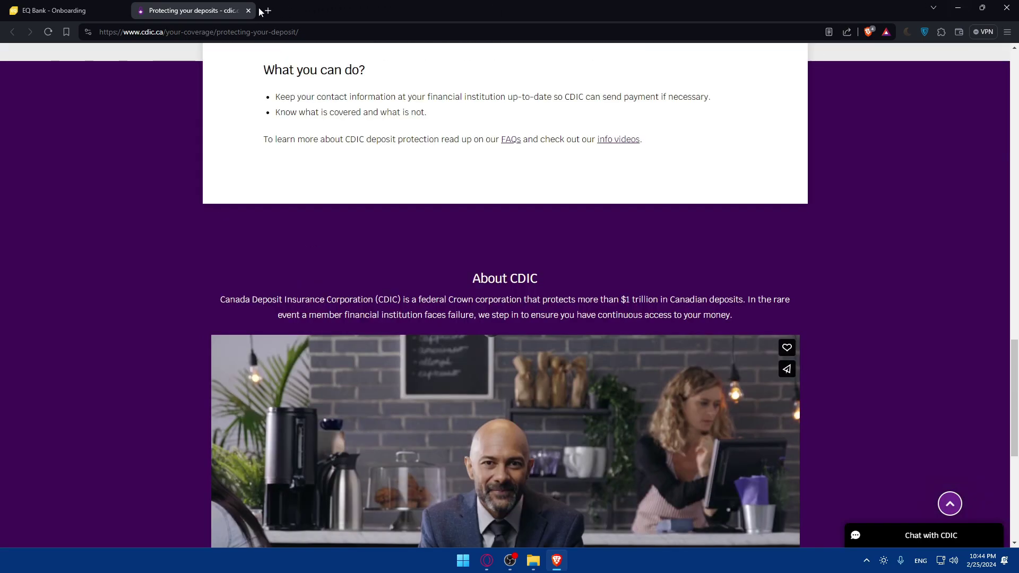
{"action": "left_click", "coordinate": [248, 10]}
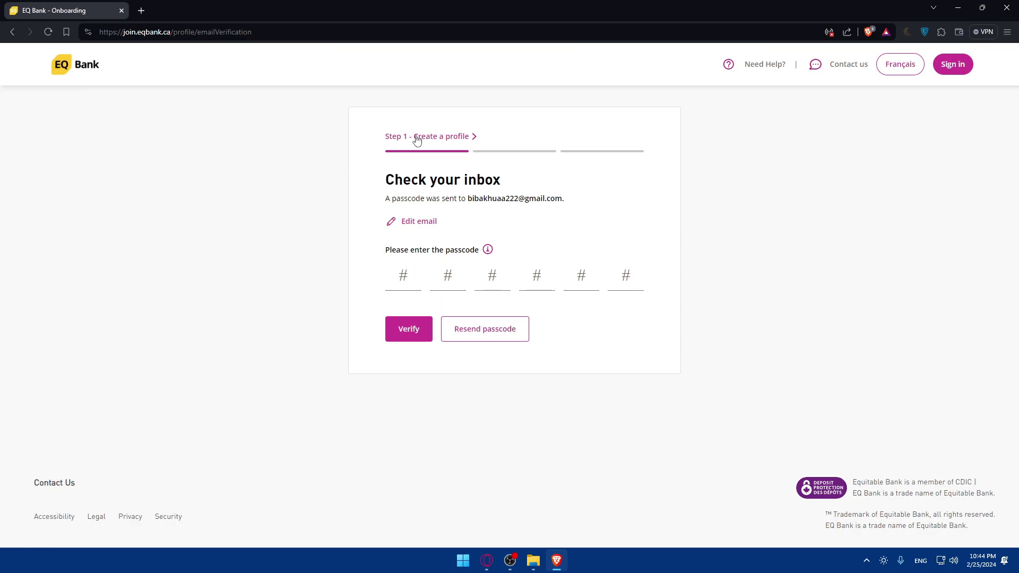
{"action": "left_click", "coordinate": [141, 10]}
{"action": "type", "text": "gm"}
{"action": "key", "text": "Return"}
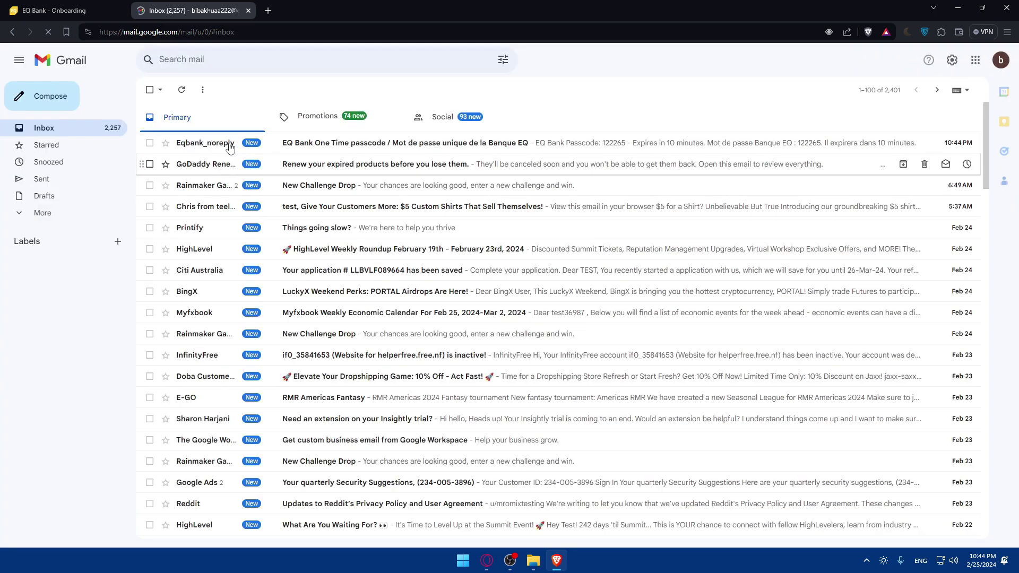
Step: Open the EQ Bank passcode email and select the code
{"action": "left_click", "coordinate": [229, 148]}
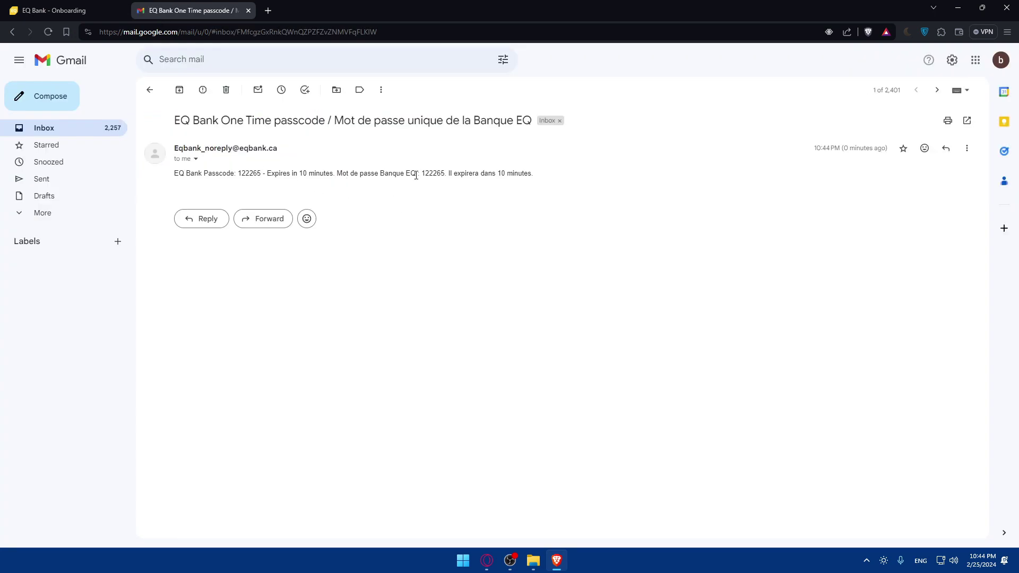
{"action": "triple_click", "coordinate": [442, 174]}
{"action": "left_click", "coordinate": [432, 192]}
Step: Enter the six-digit emailed passcode on EQ Bank, verify it, and close Gmail
{"action": "left_click", "coordinate": [66, 5]}
{"action": "left_click", "coordinate": [403, 274]}
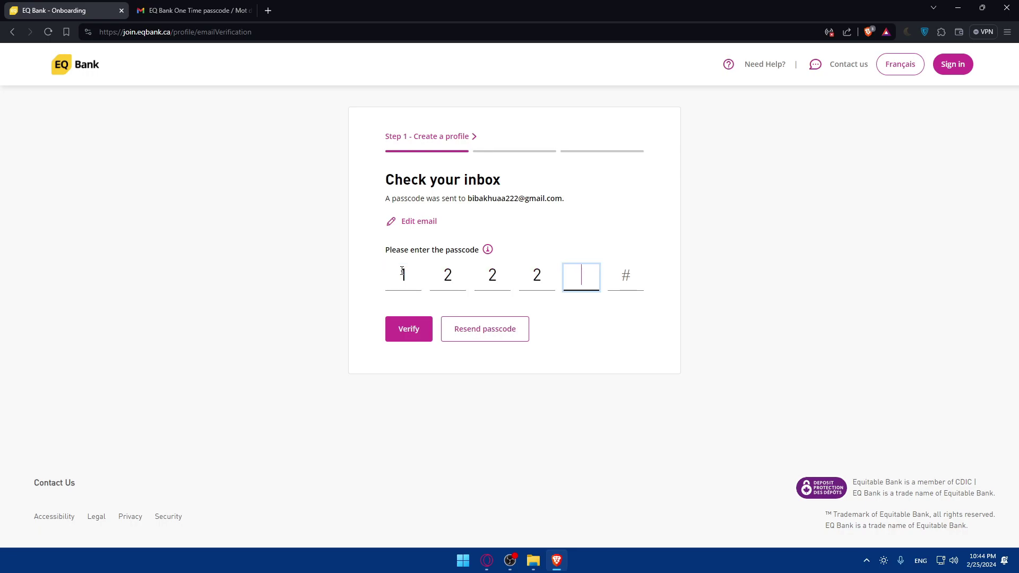
{"action": "left_click", "coordinate": [405, 334]}
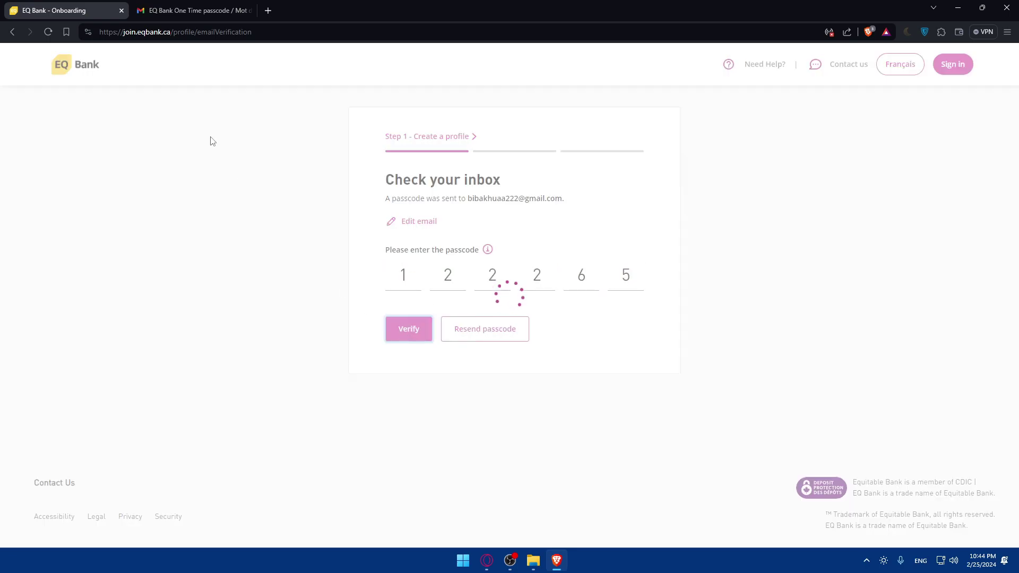
{"action": "left_click", "coordinate": [254, 11]}
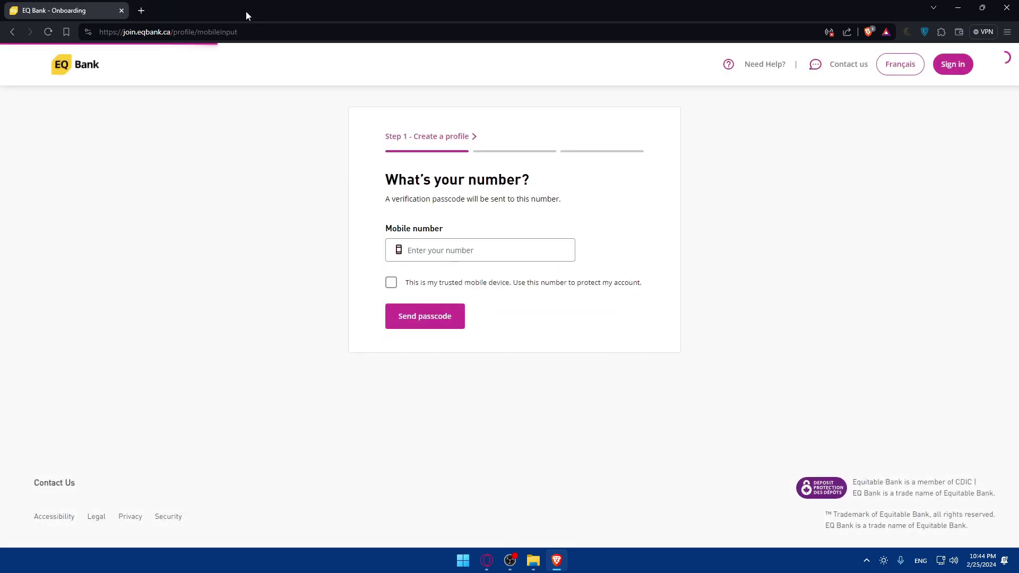
Step: Enter the phone number in the Mobile number field
{"action": "left_click", "coordinate": [416, 242]}
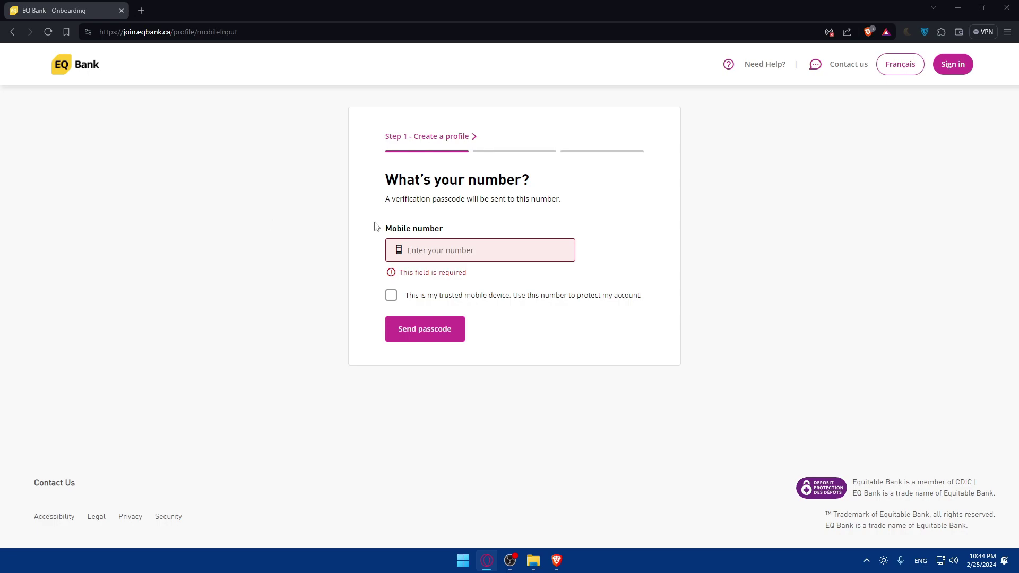
{"action": "left_click", "coordinate": [453, 255]}
{"action": "type", "text": "613-"}
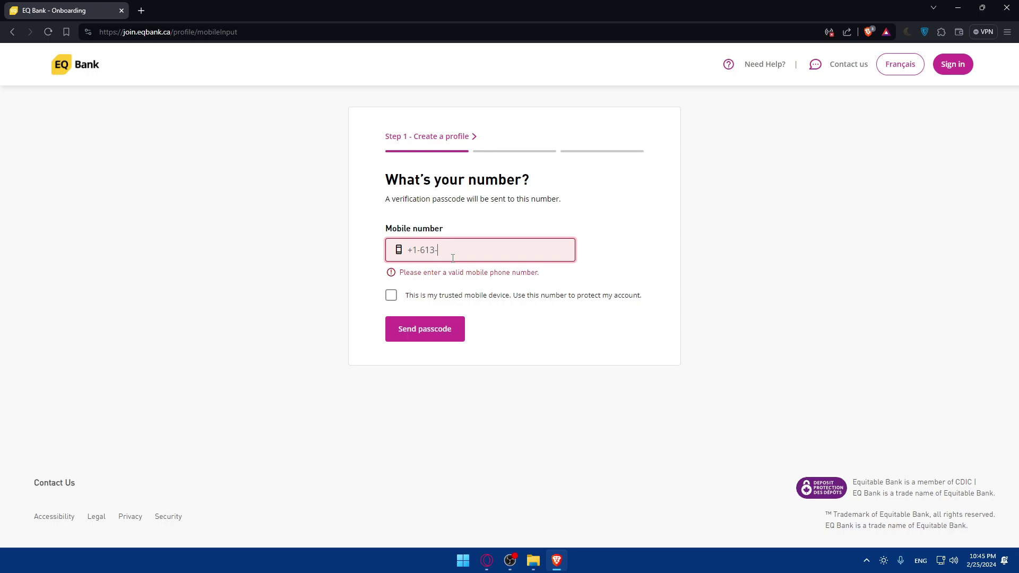
{"action": "type", "text": "555-0112"}
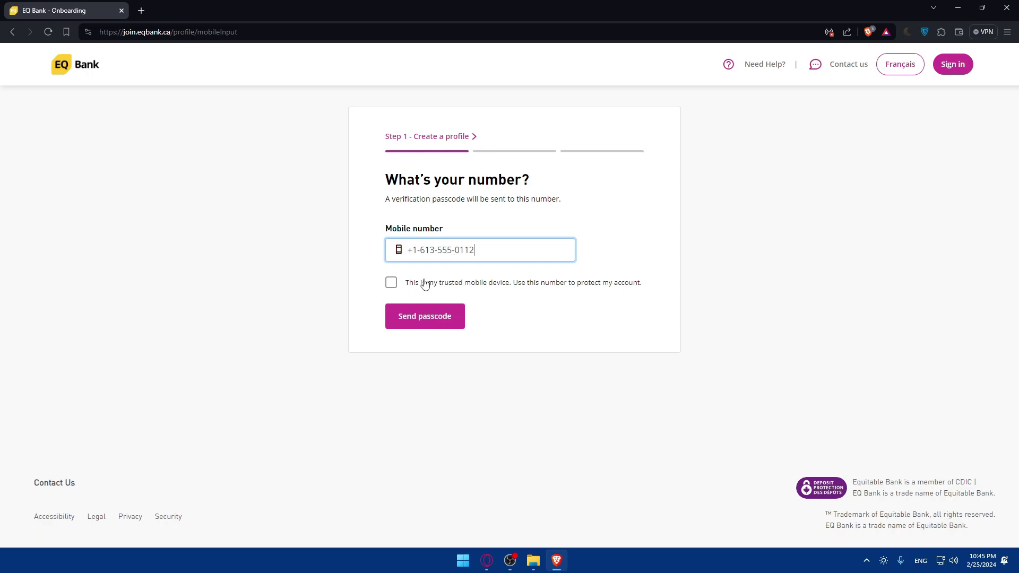
Step: Tick the trusted mobile device consent and request the text passcode via Send passcode
{"action": "left_click", "coordinate": [523, 289]}
{"action": "left_click", "coordinate": [483, 289]}
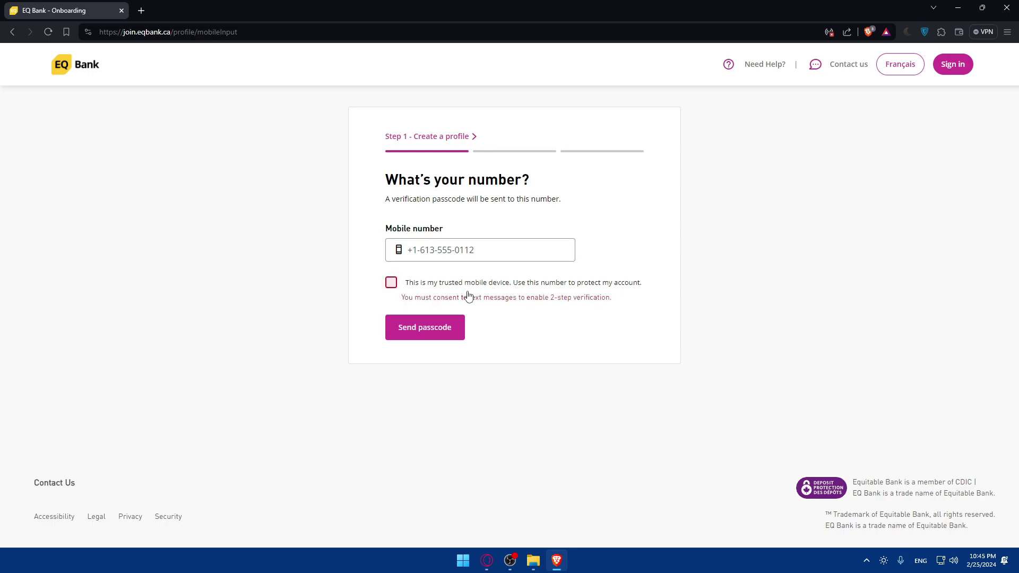
{"action": "left_click", "coordinate": [419, 326]}
{"action": "left_click", "coordinate": [400, 284]}
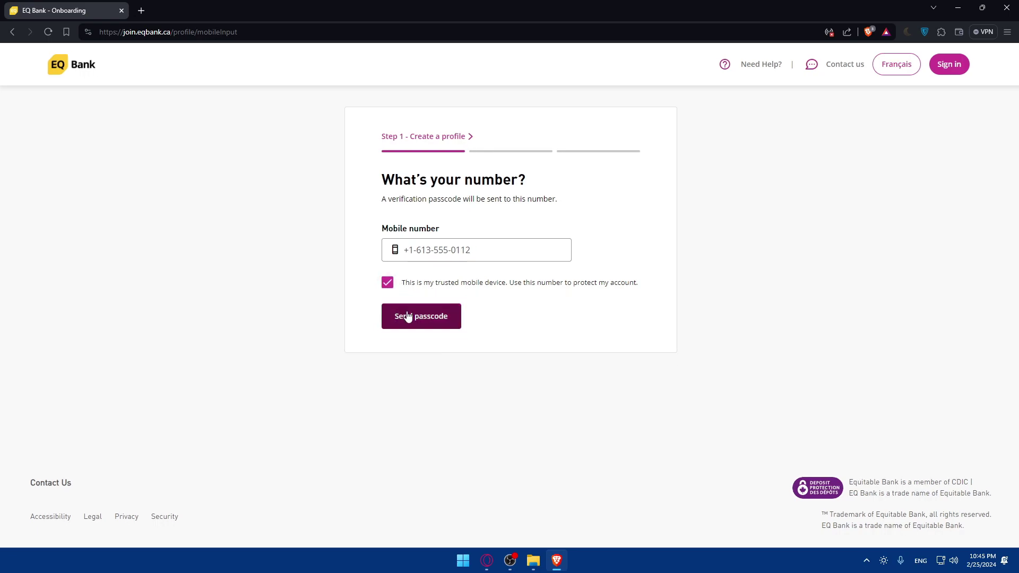
{"action": "left_click", "coordinate": [409, 316]}
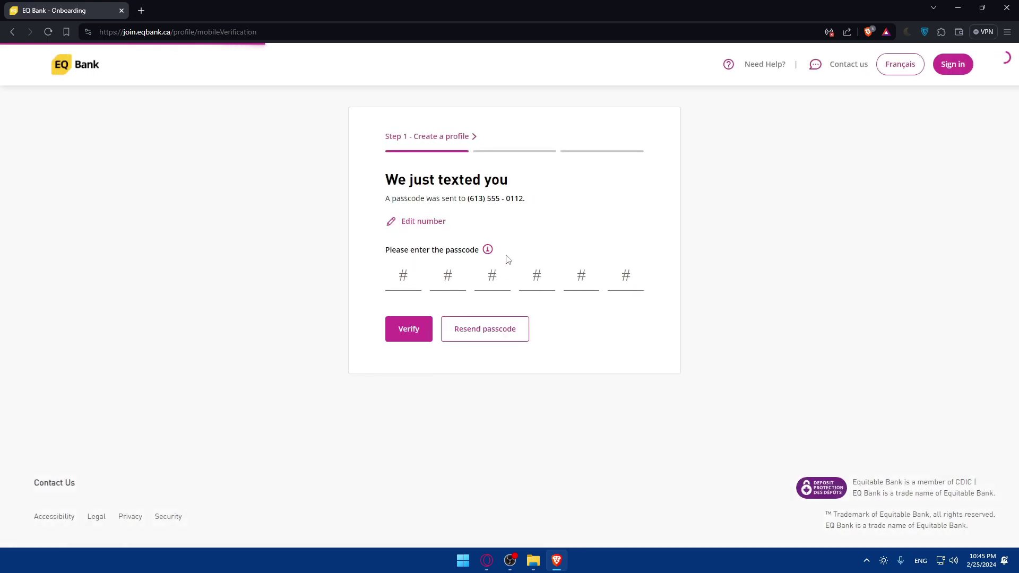
Step: Focus the passcode boxes on the 'We just texted you' page, then switch to another window
{"action": "left_click", "coordinate": [474, 287]}
{"action": "left_click", "coordinate": [475, 287]}
{"action": "key", "text": "shift+Tab"}
{"action": "double_click", "coordinate": [464, 198]}
{"action": "left_click", "coordinate": [549, 207]}
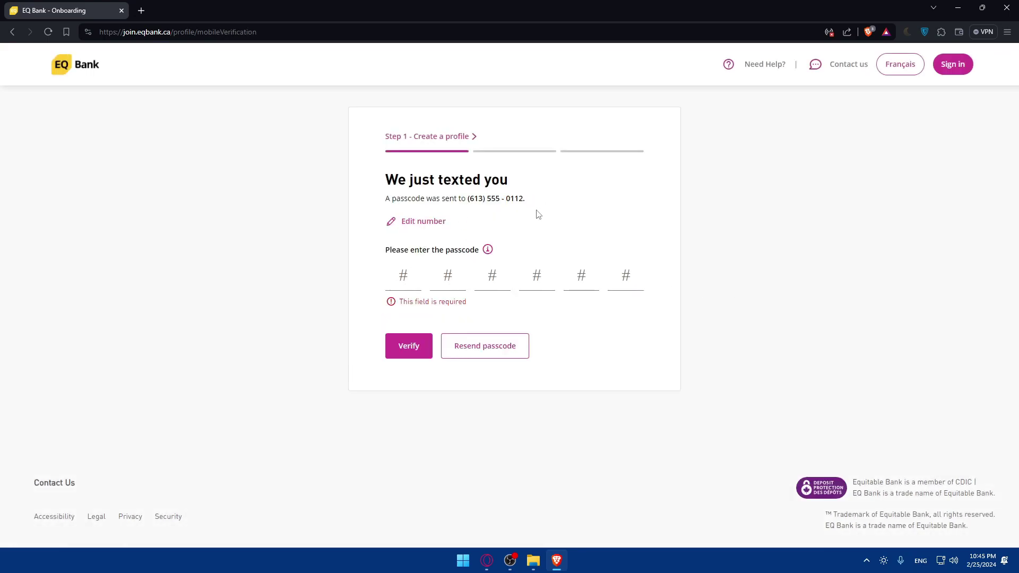
{"action": "left_click", "coordinate": [393, 273]}
{"action": "key", "text": "alt+Tab"}
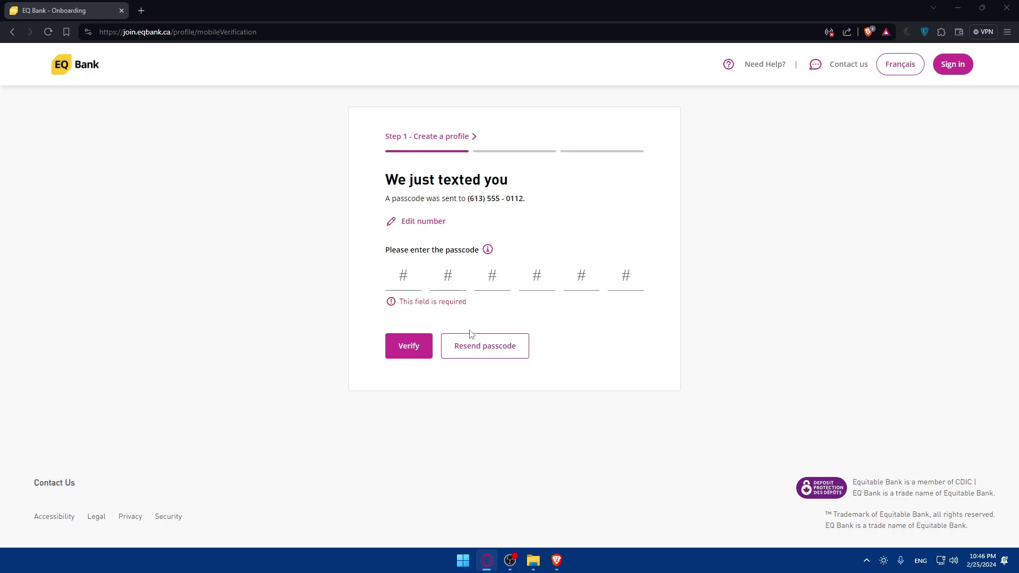
Step: Abandon the onboarding via the EQ Bank logo, confirming both discard and leave prompts
{"action": "left_click", "coordinate": [76, 68]}
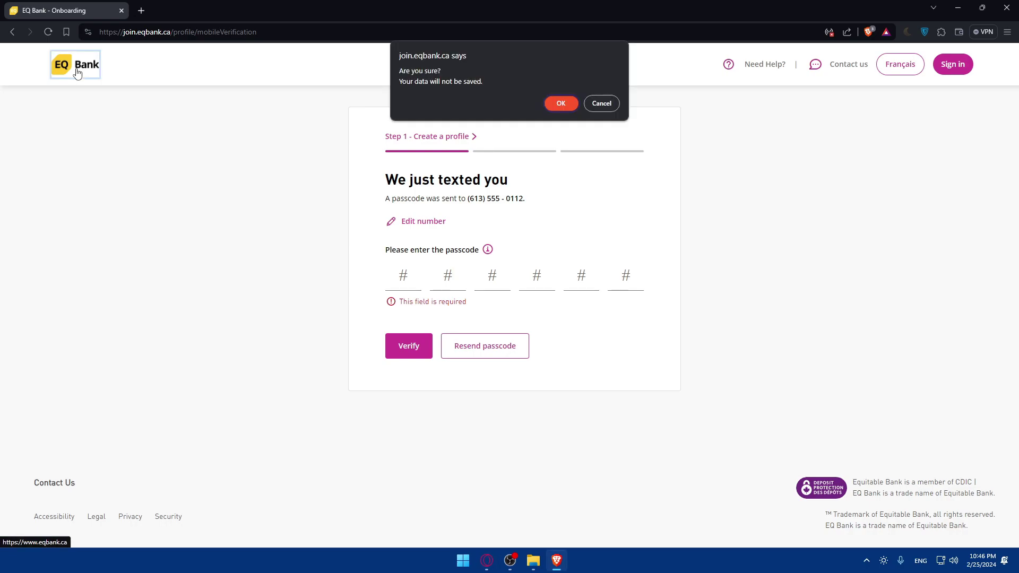
{"action": "left_click", "coordinate": [558, 102]}
{"action": "left_click", "coordinate": [562, 94]}
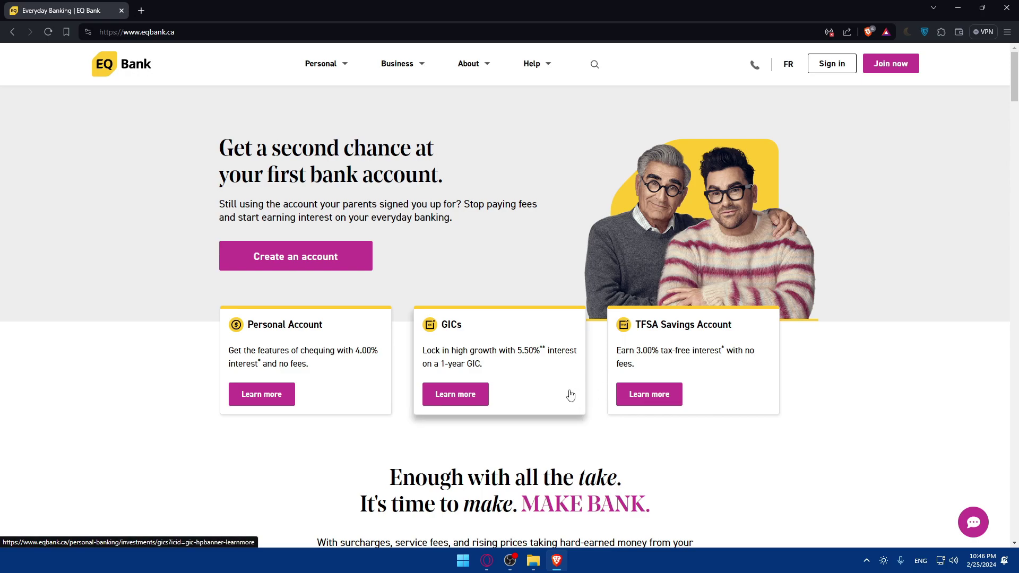
Step: Search Google for 'reviews on eq bank' and open the Trustpilot EQ Bank Reviews result in a background tab
{"action": "left_click", "coordinate": [142, 15]}
{"action": "type", "text": "revie"}
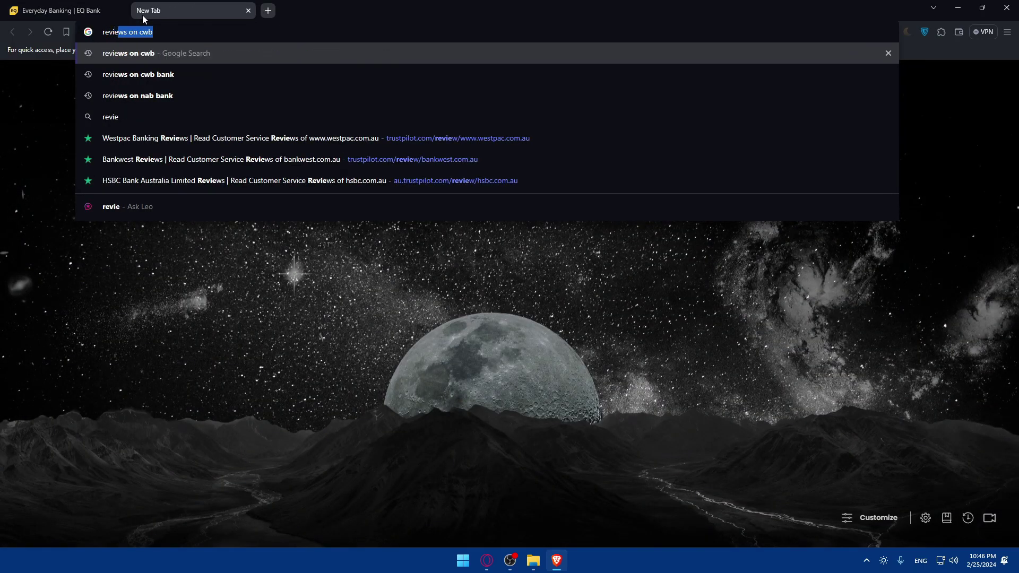
{"action": "type", "text": "ws on a"}
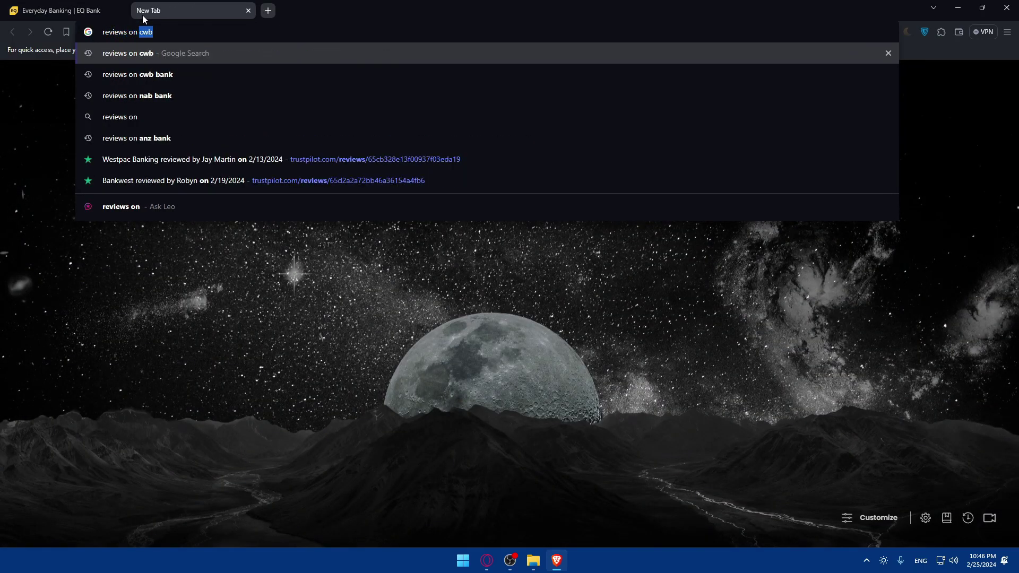
{"action": "key", "text": "BackSpace"}
{"action": "key", "text": "BackSpace"}
{"action": "type", "text": "e"}
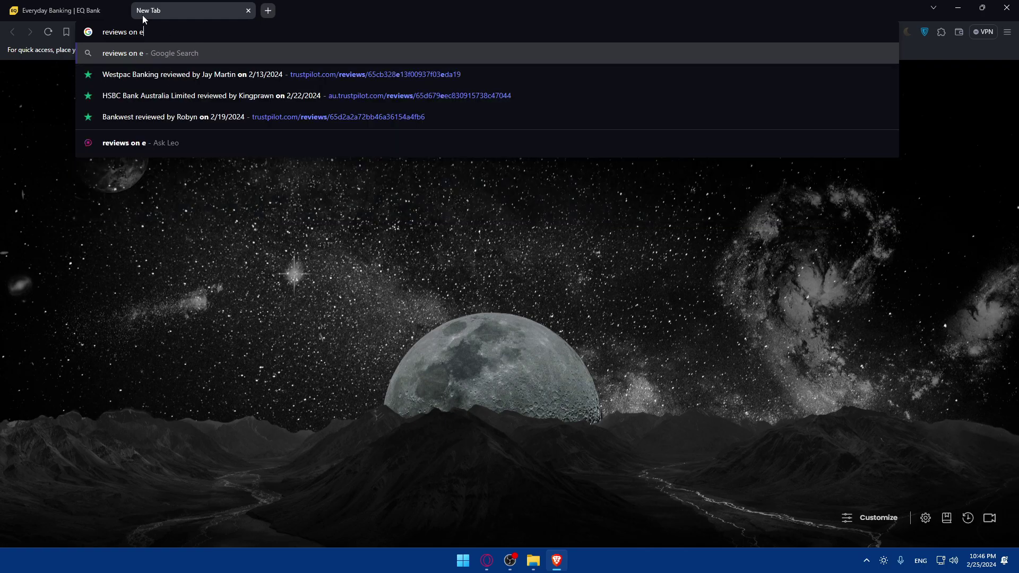
{"action": "type", "text": "q bank"}
{"action": "key", "text": "Return"}
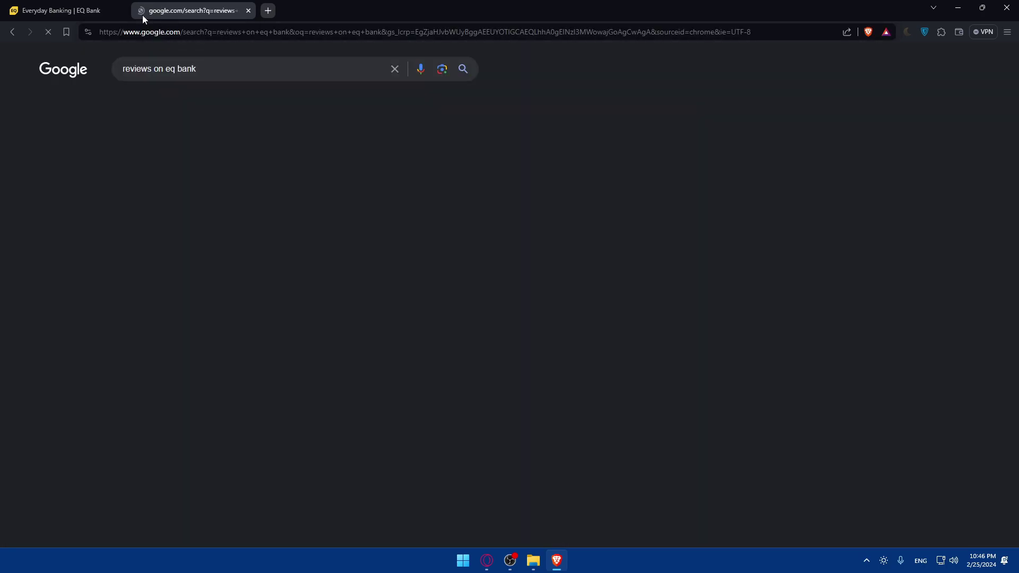
{"action": "middle_click", "coordinate": [186, 202]}
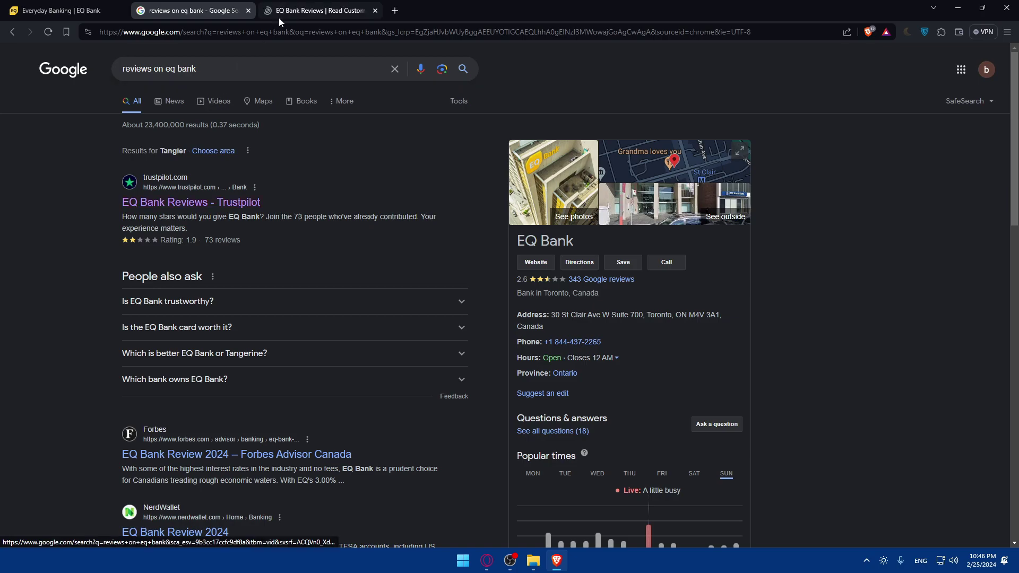
Step: View EQ Bank's Trustpilot profile, briefly open its eqbank.ca website link, then close it
{"action": "left_click", "coordinate": [285, 9]}
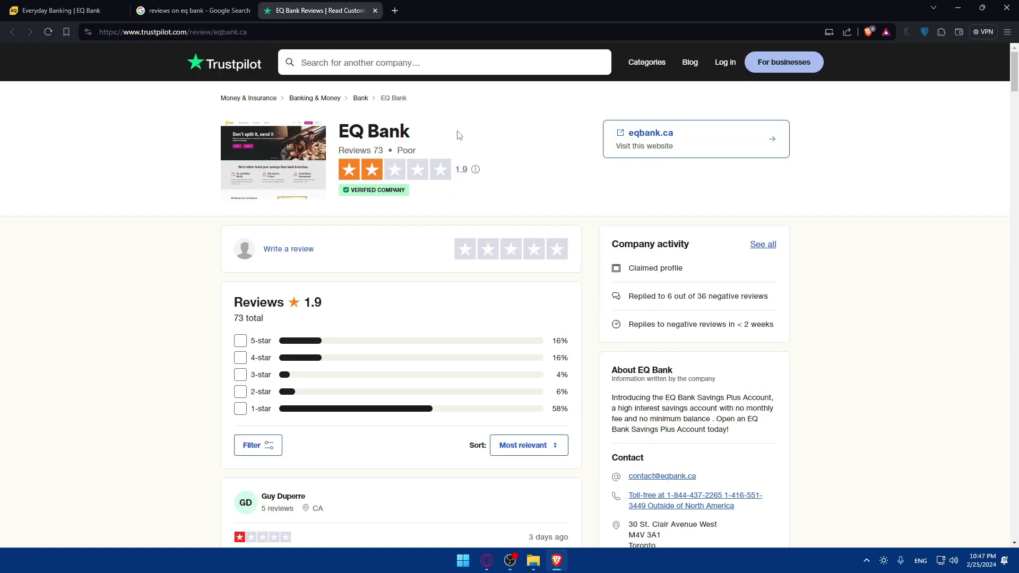
{"action": "left_click", "coordinate": [645, 148]}
{"action": "left_click", "coordinate": [453, 10]}
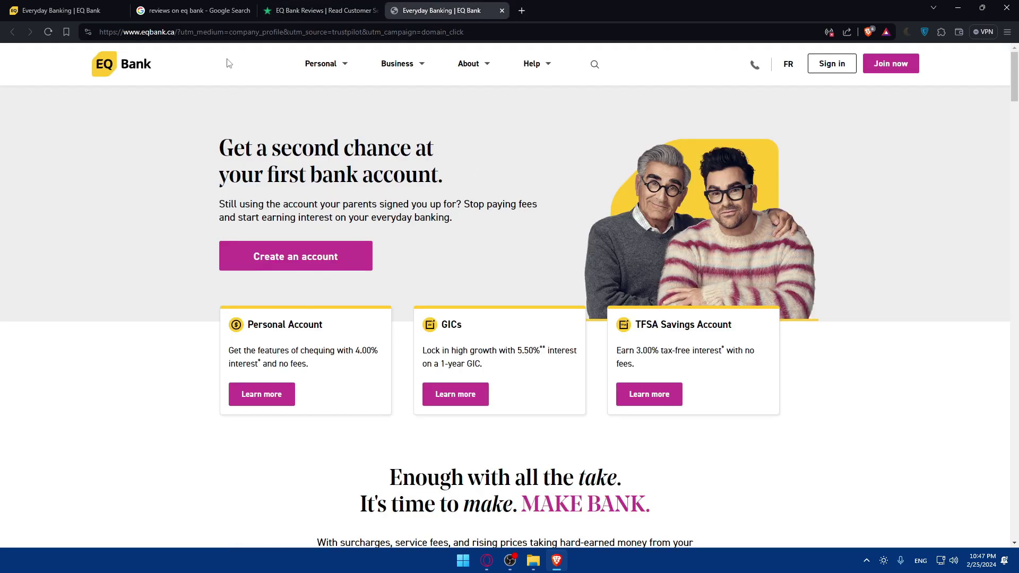
{"action": "left_click", "coordinate": [503, 10]}
Step: Scroll through EQ Bank's 1.9-star Trustpilot reviews, then close that tab
{"action": "scroll", "coordinate": [315, 292], "scroll_direction": "down", "scroll_amount": 2}
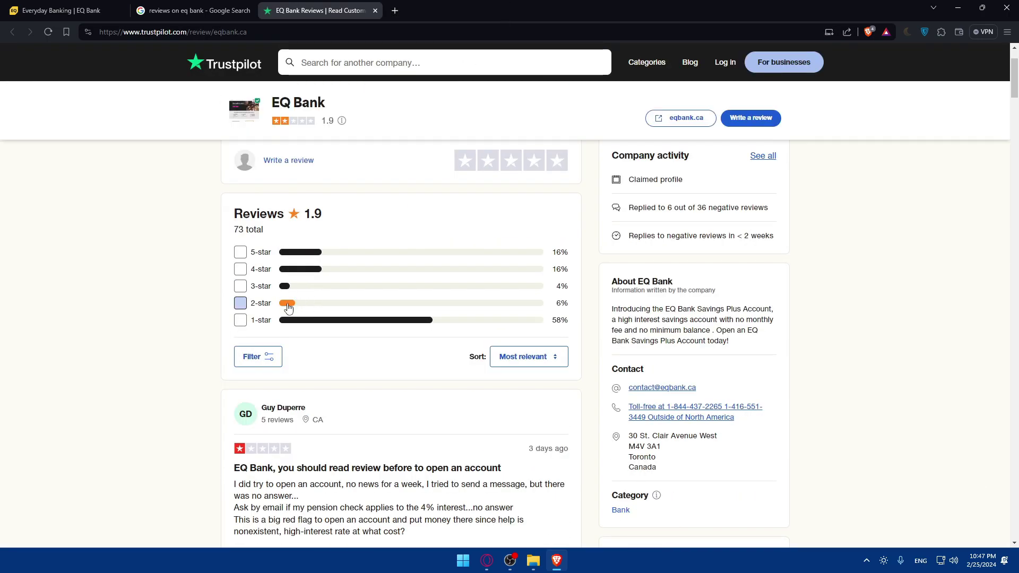
{"action": "scroll", "coordinate": [382, 303], "scroll_direction": "up", "scroll_amount": 2}
{"action": "scroll", "coordinate": [268, 266], "scroll_direction": "down", "scroll_amount": 10}
{"action": "scroll", "coordinate": [298, 250], "scroll_direction": "down", "scroll_amount": 12}
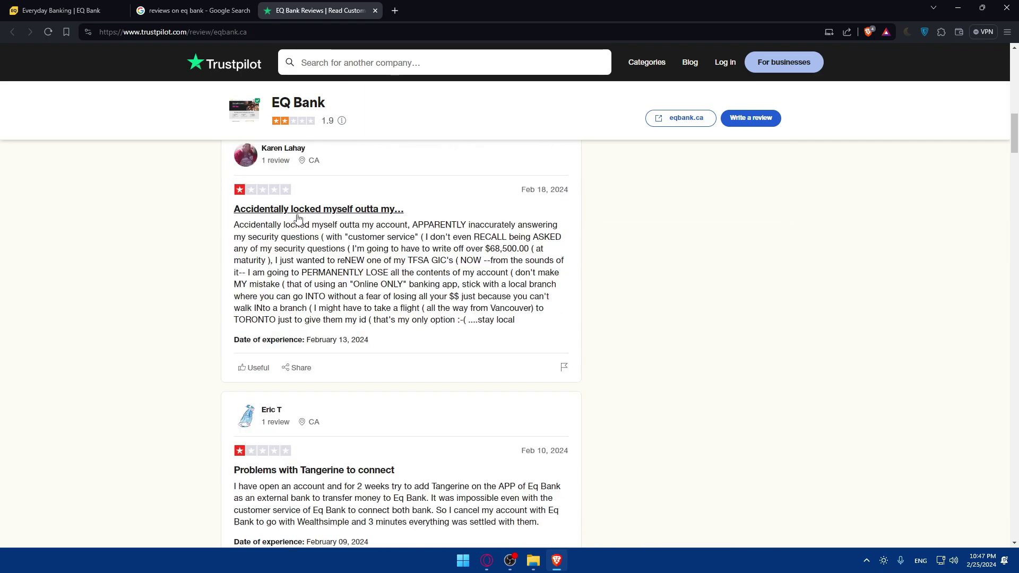
{"action": "scroll", "coordinate": [296, 240], "scroll_direction": "up", "scroll_amount": 13}
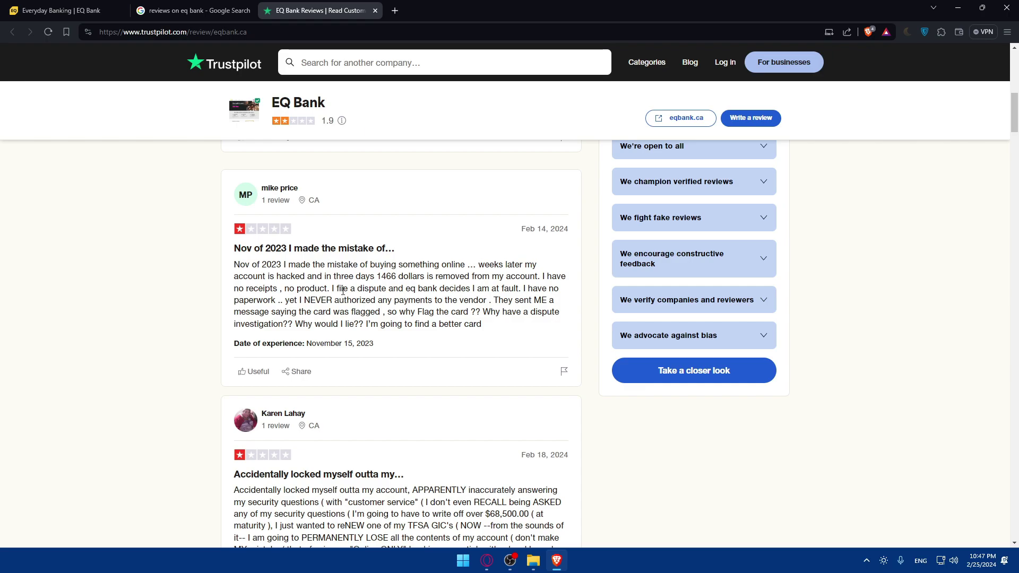
{"action": "scroll", "coordinate": [343, 291], "scroll_direction": "down", "scroll_amount": 12}
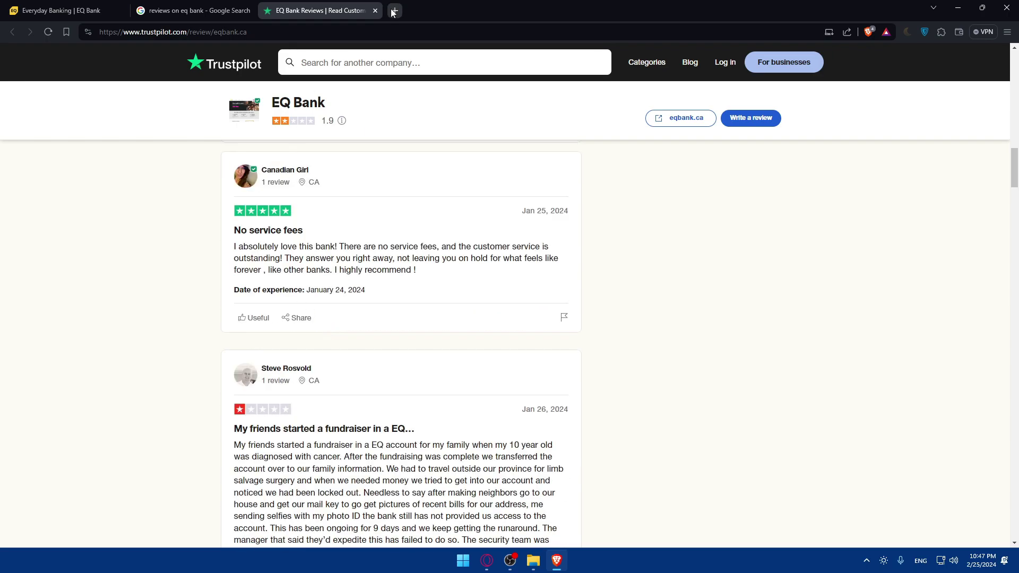
{"action": "left_click", "coordinate": [376, 11]}
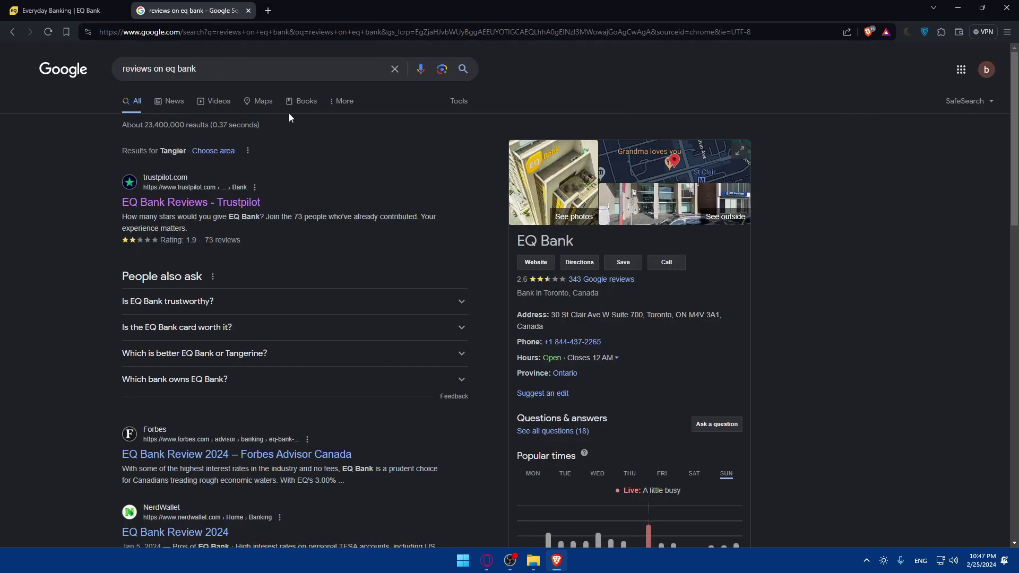
Step: In a new tab, rerun the earlier 'reviews on cwb' Google search from history
{"action": "left_click", "coordinate": [268, 11]}
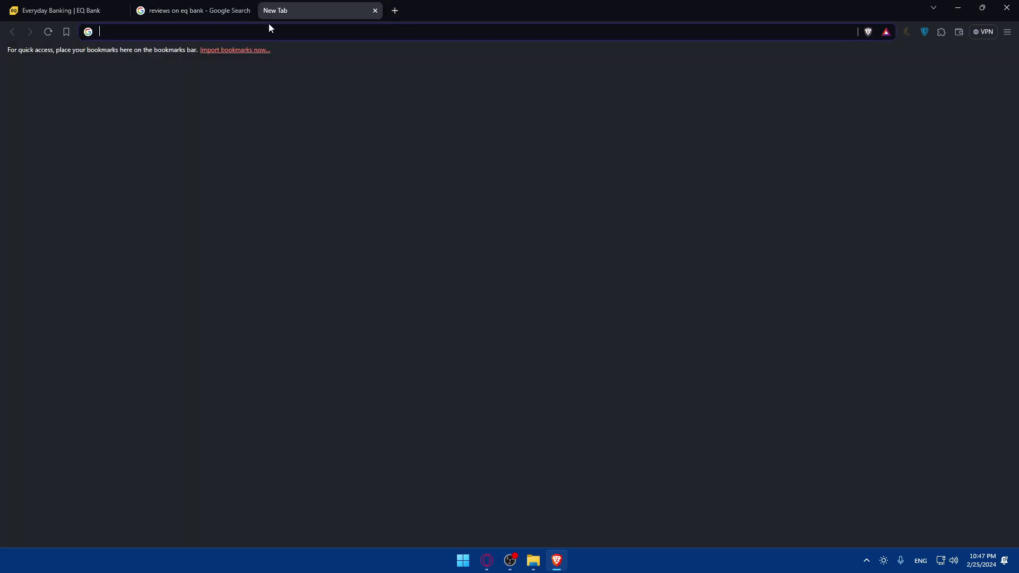
{"action": "left_click", "coordinate": [244, 32]}
{"action": "left_click", "coordinate": [224, 97]}
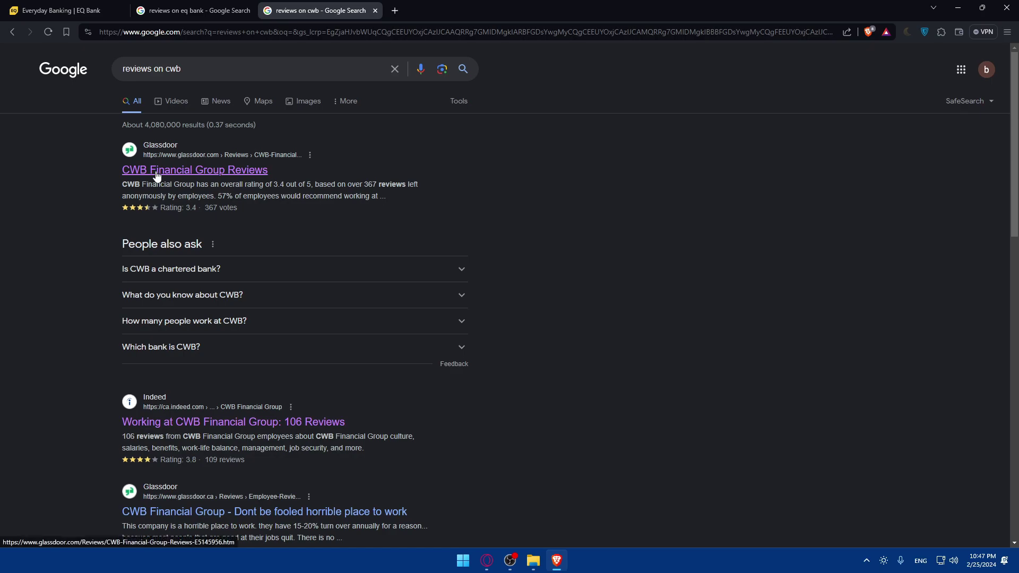
{"action": "scroll", "coordinate": [157, 181], "scroll_direction": "down", "scroll_amount": 3}
{"action": "scroll", "coordinate": [194, 175], "scroll_direction": "up", "scroll_amount": 3}
{"action": "scroll", "coordinate": [208, 218], "scroll_direction": "down", "scroll_amount": 5}
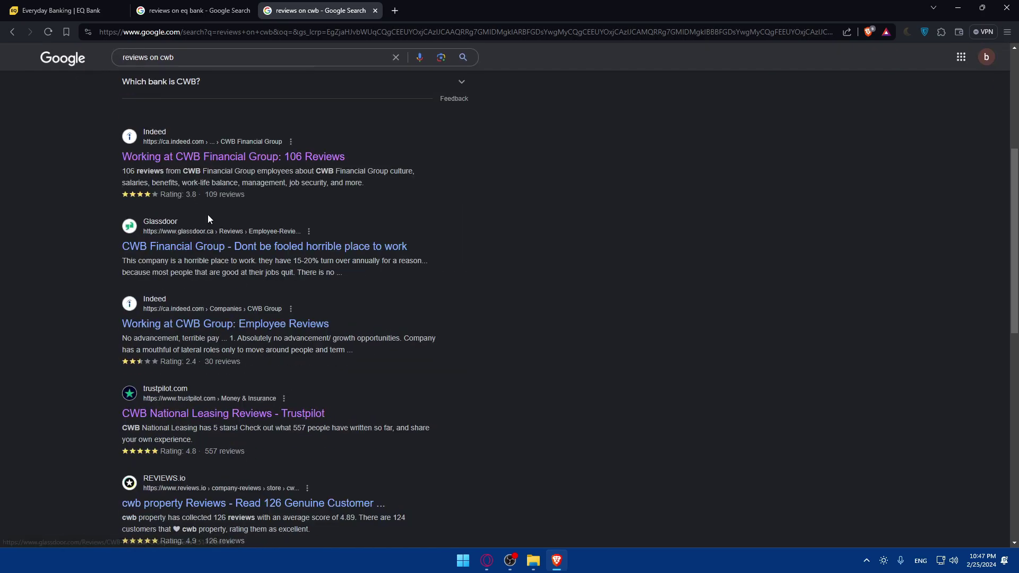
Step: Open the CWB National Leasing Trustpilot page and browse its 4.8-star, 557-review summary
{"action": "left_click", "coordinate": [170, 413]}
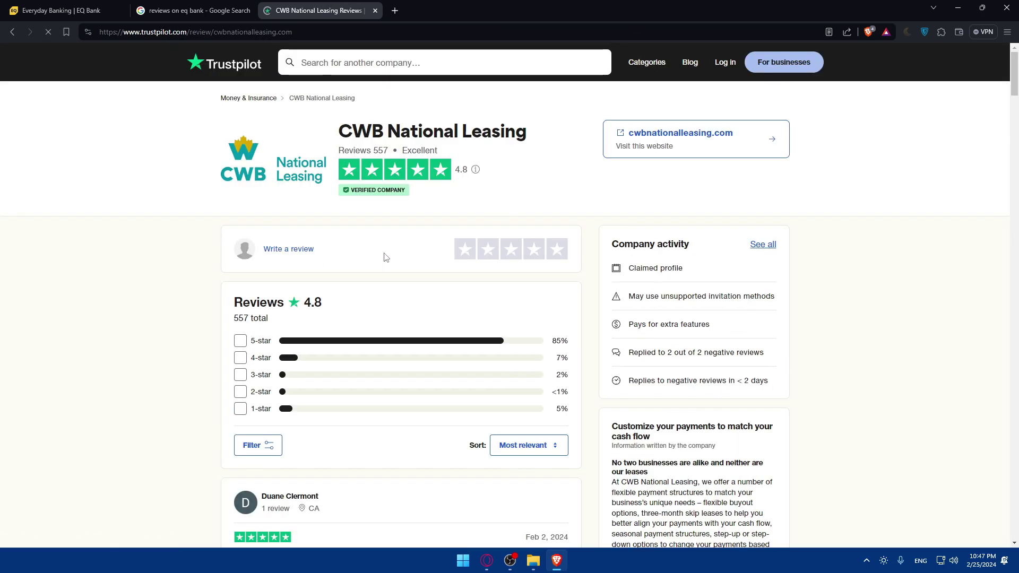
{"action": "scroll", "coordinate": [460, 175], "scroll_direction": "down", "scroll_amount": 4}
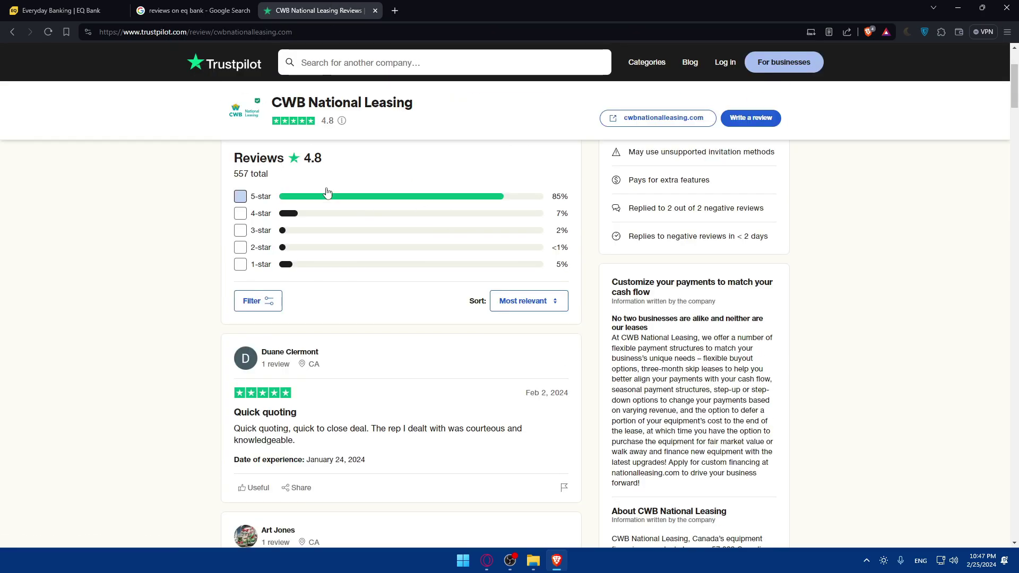
{"action": "scroll", "coordinate": [307, 223], "scroll_direction": "up", "scroll_amount": 3}
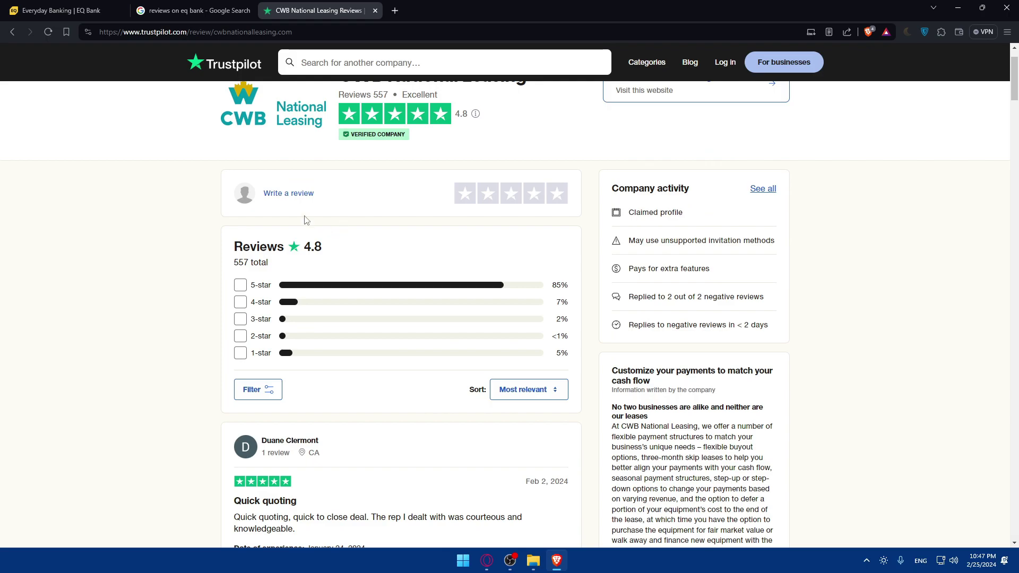
{"action": "scroll", "coordinate": [408, 184], "scroll_direction": "up", "scroll_amount": 1}
{"action": "scroll", "coordinate": [378, 154], "scroll_direction": "down", "scroll_amount": 3}
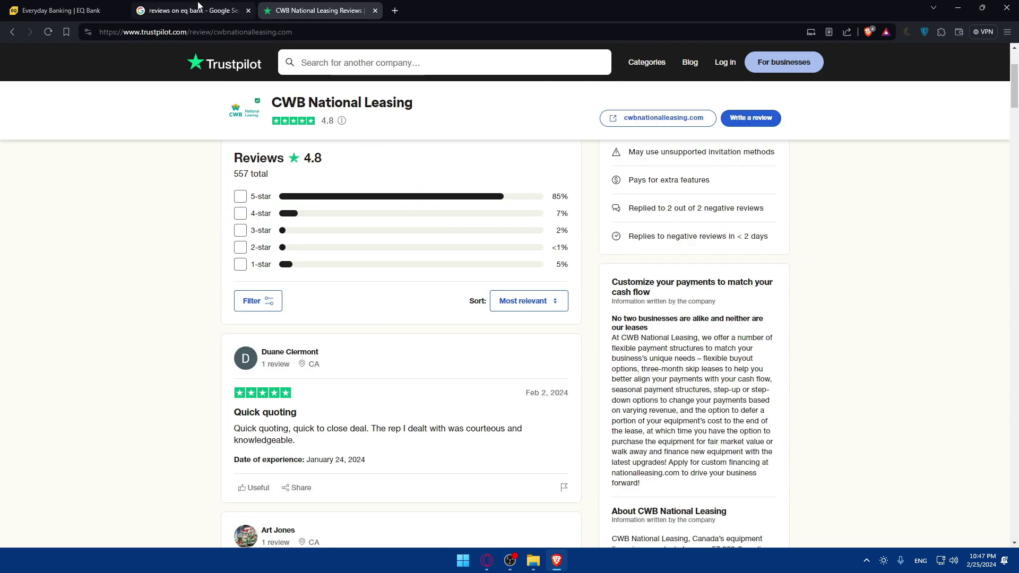
Step: Reopen EQ Bank's Trustpilot reviews and compare them with the CWB National Leasing page
{"action": "left_click", "coordinate": [200, 13]}
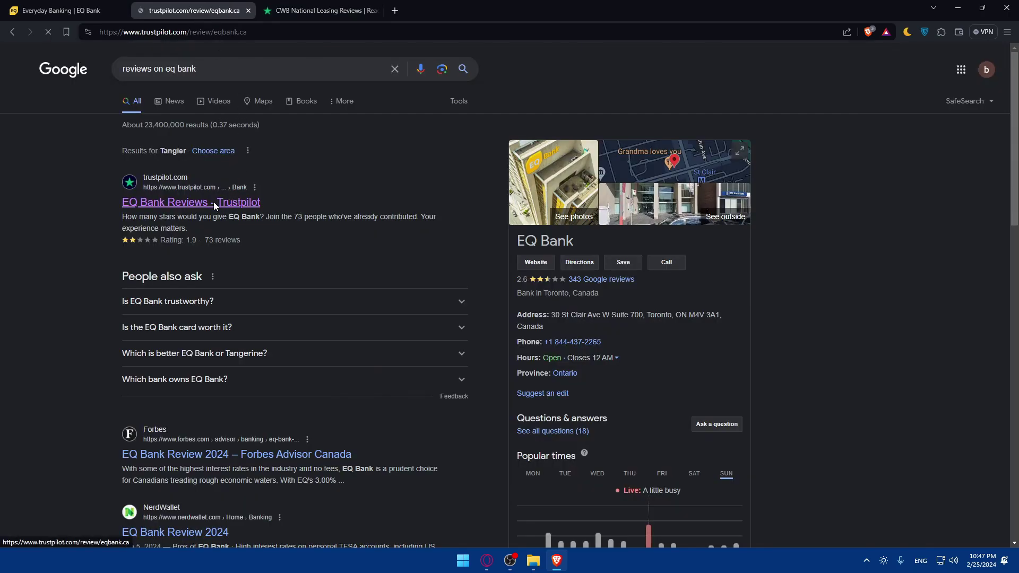
{"action": "left_click", "coordinate": [213, 202]}
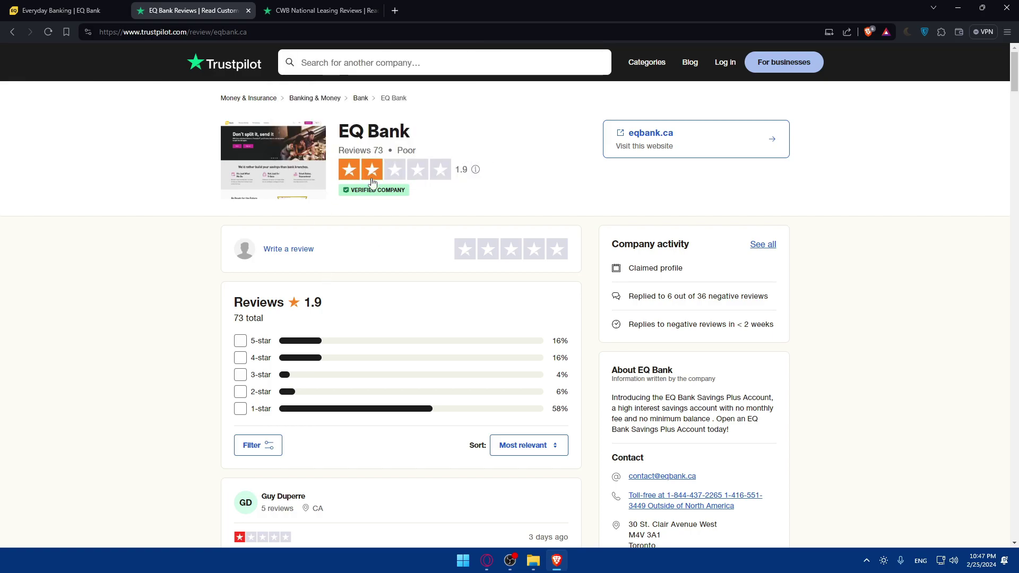
{"action": "left_click", "coordinate": [322, 10]}
Step: Close the CWB, EQ Bank reviews and EQ Bank homepage tabs, then close Brave
{"action": "left_click", "coordinate": [375, 11]}
{"action": "left_click", "coordinate": [248, 10]}
{"action": "left_click", "coordinate": [122, 11]}
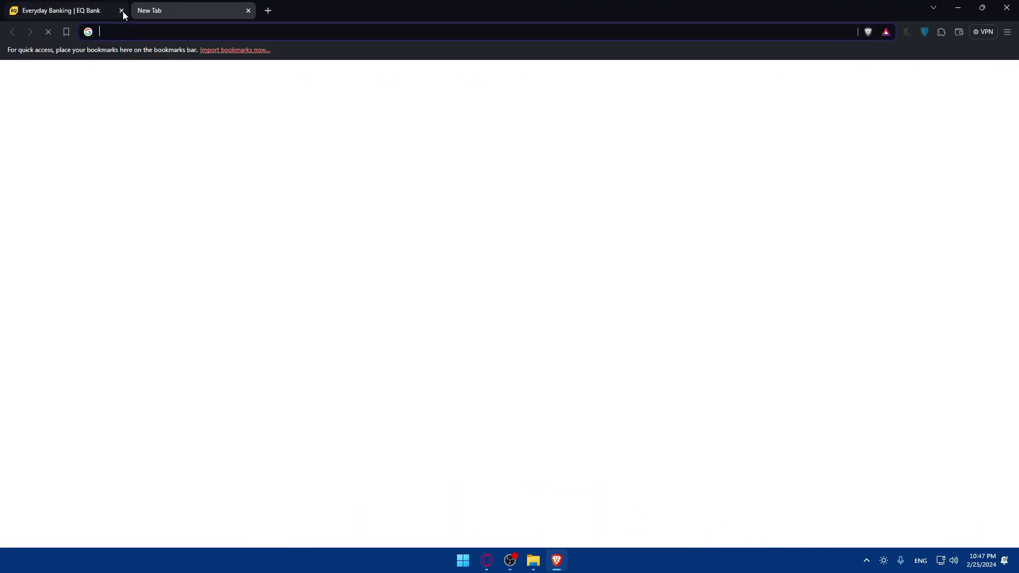
{"action": "left_click", "coordinate": [997, 9]}
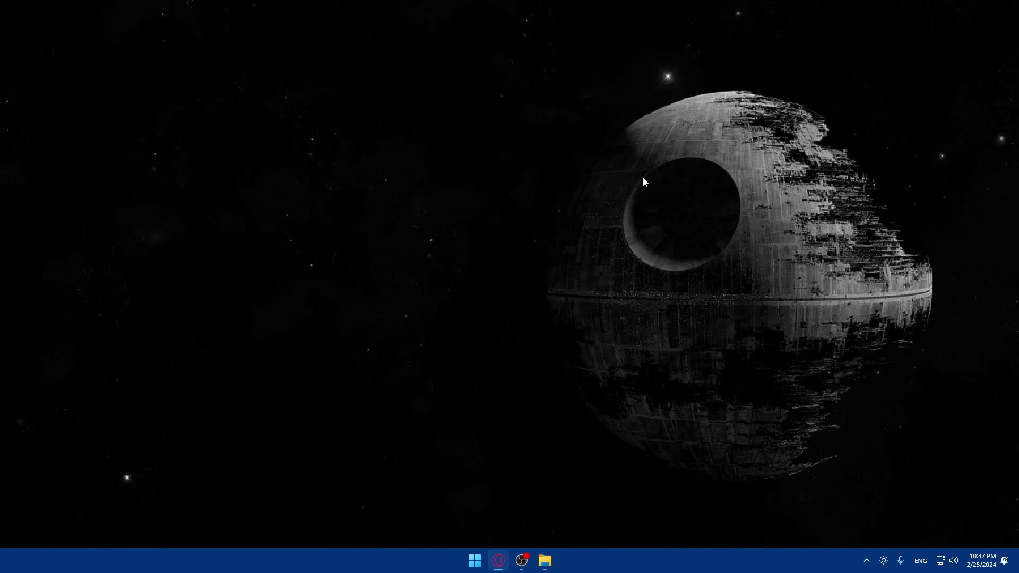